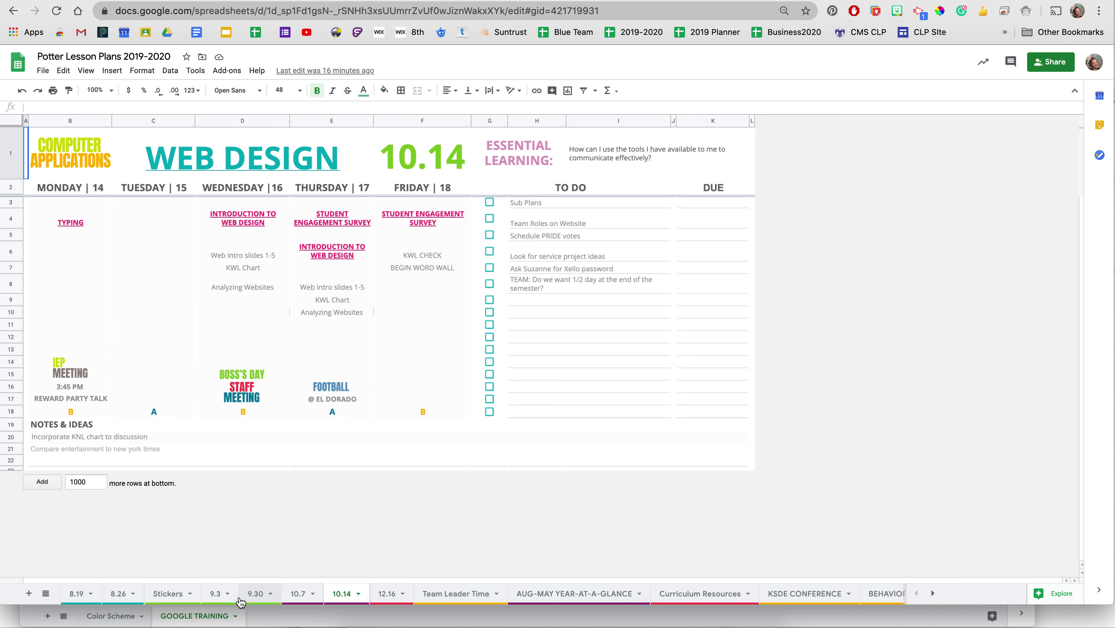
- Review the weekly lesson plan sheets 9.3, 9.30, 10.7 and 10.14, ending on the Computer Applications heading of 10.14
left_click(218, 594)
left_click(255, 594)
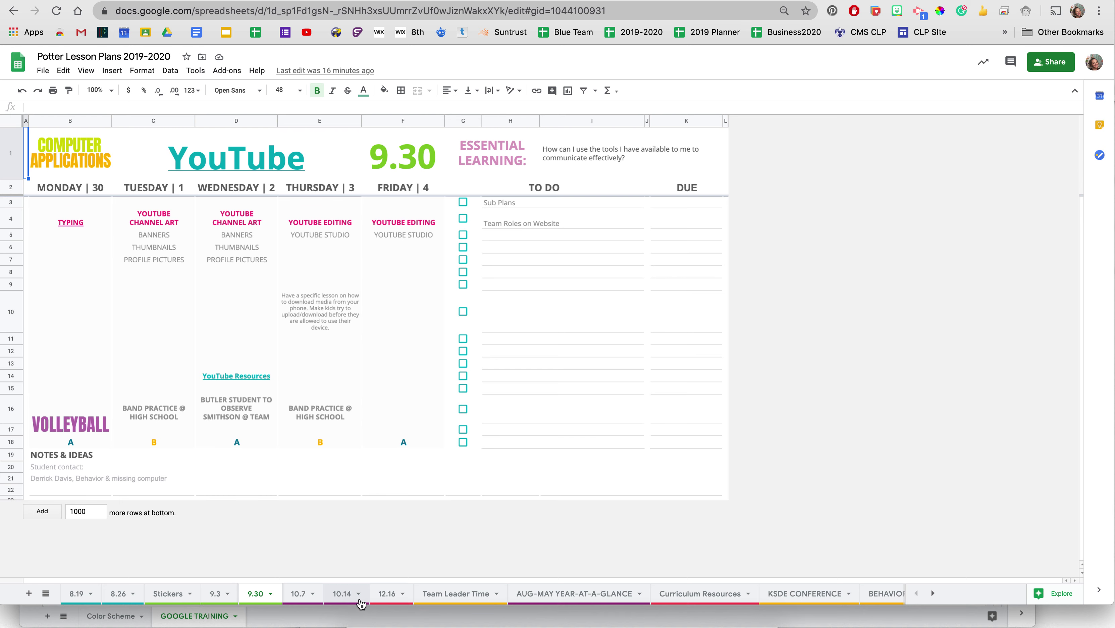
left_click(300, 595)
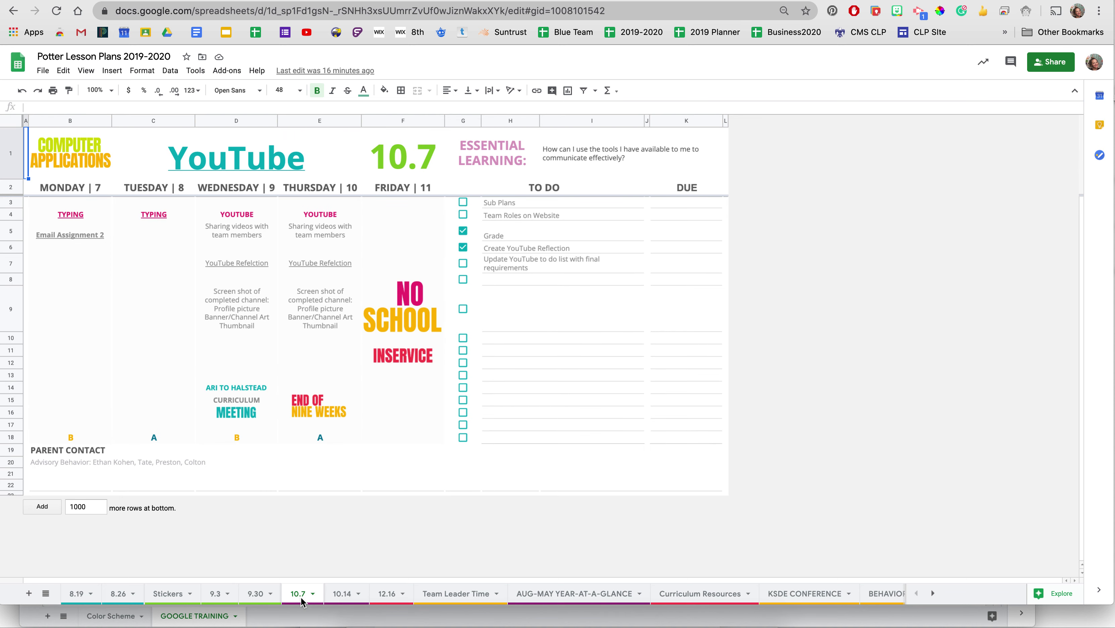
left_click(338, 599)
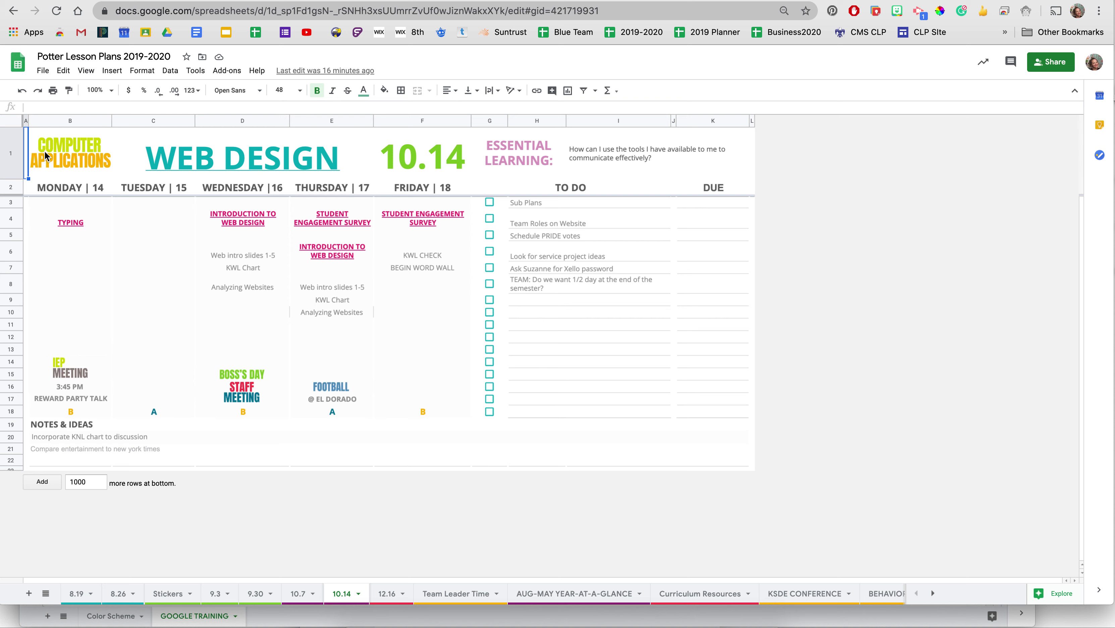
left_click(60, 131)
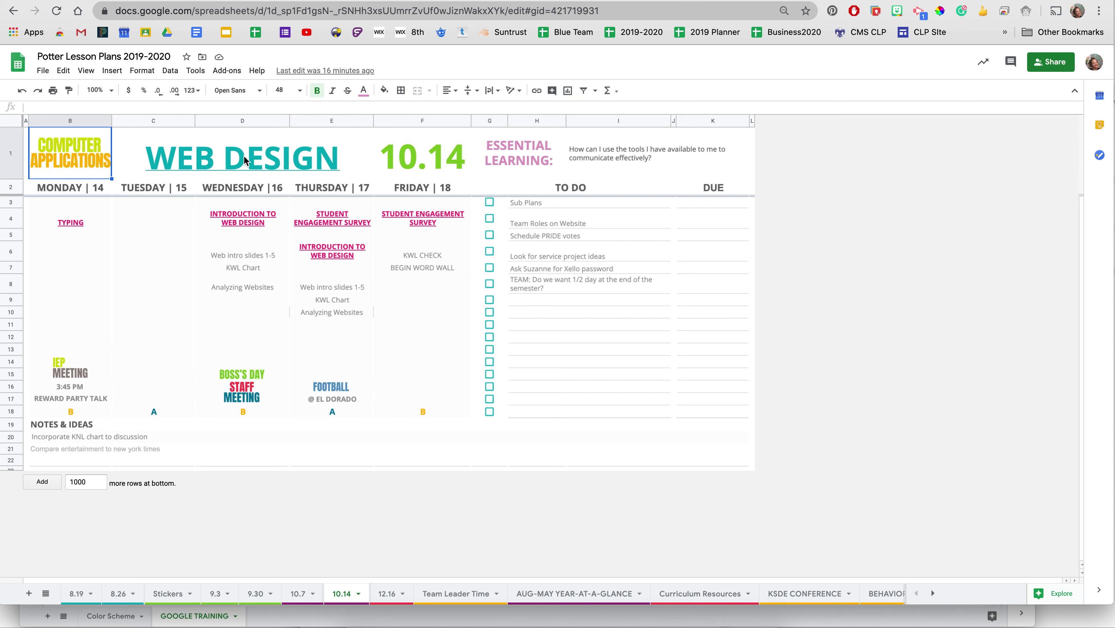
- Open the daily agenda slides linked from the WEB DESIGN title, view the 10.18-22 slide, and return to the 10.14 sheet
left_click(263, 163)
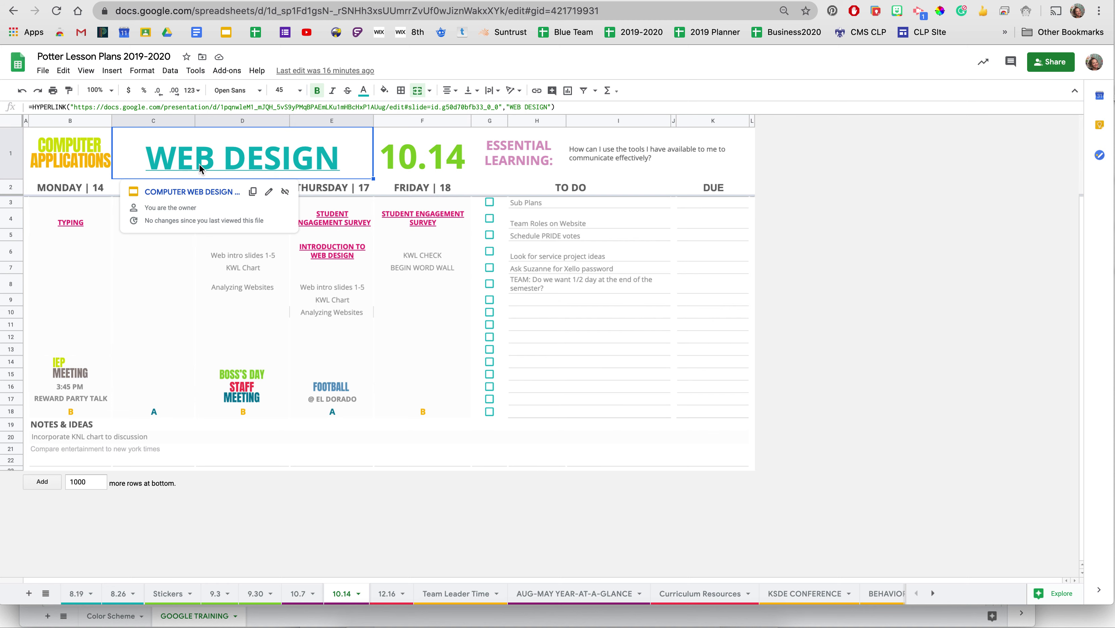
left_click(211, 192)
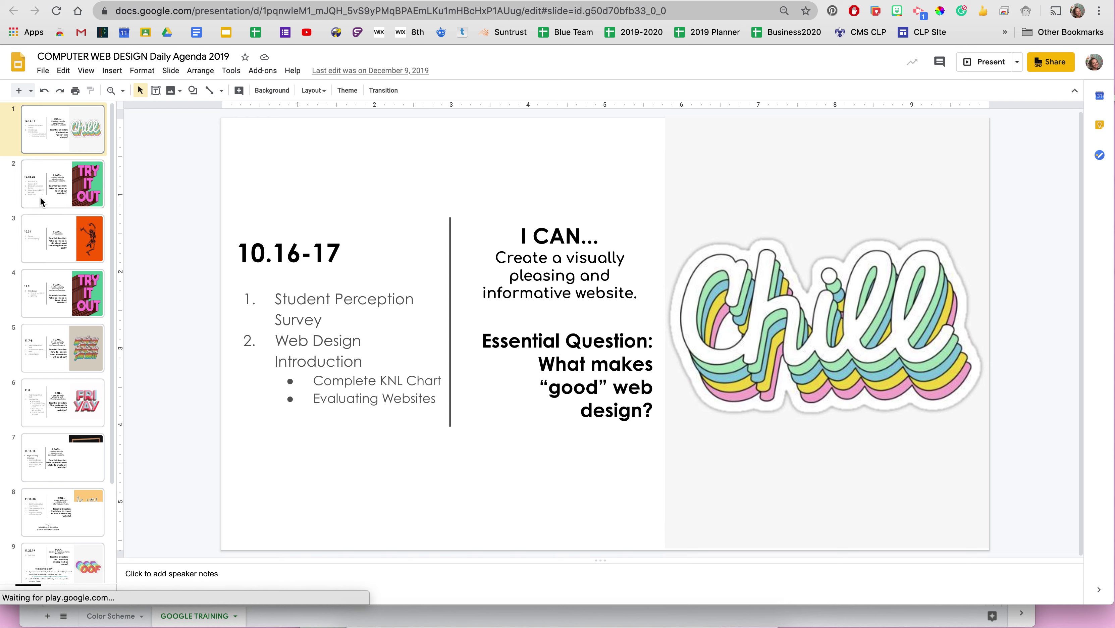
left_click(58, 194)
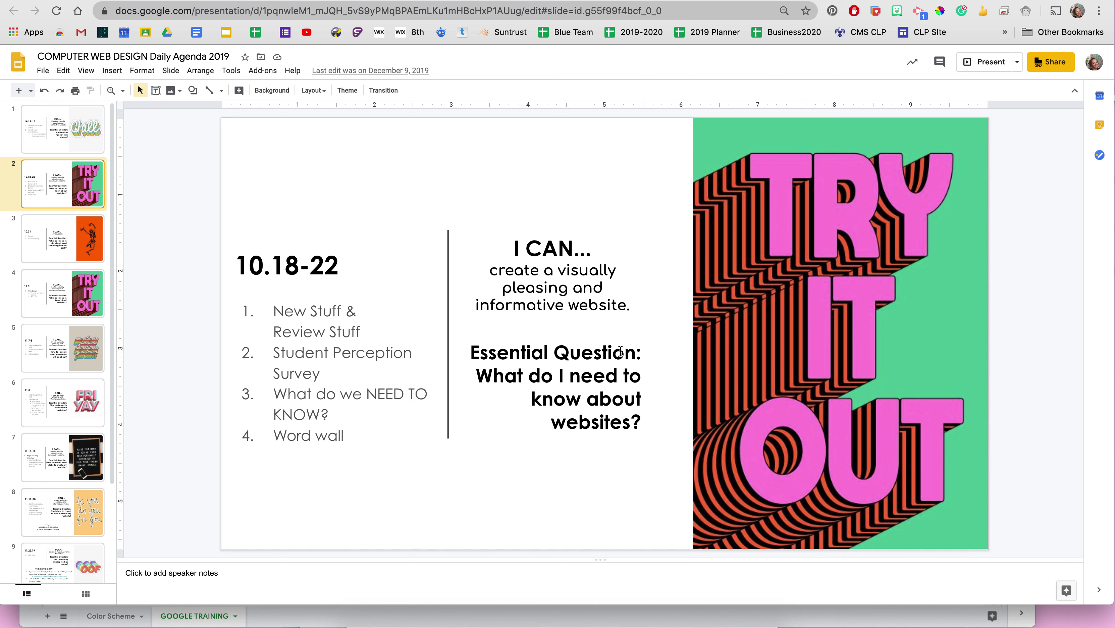
left_click(844, 1)
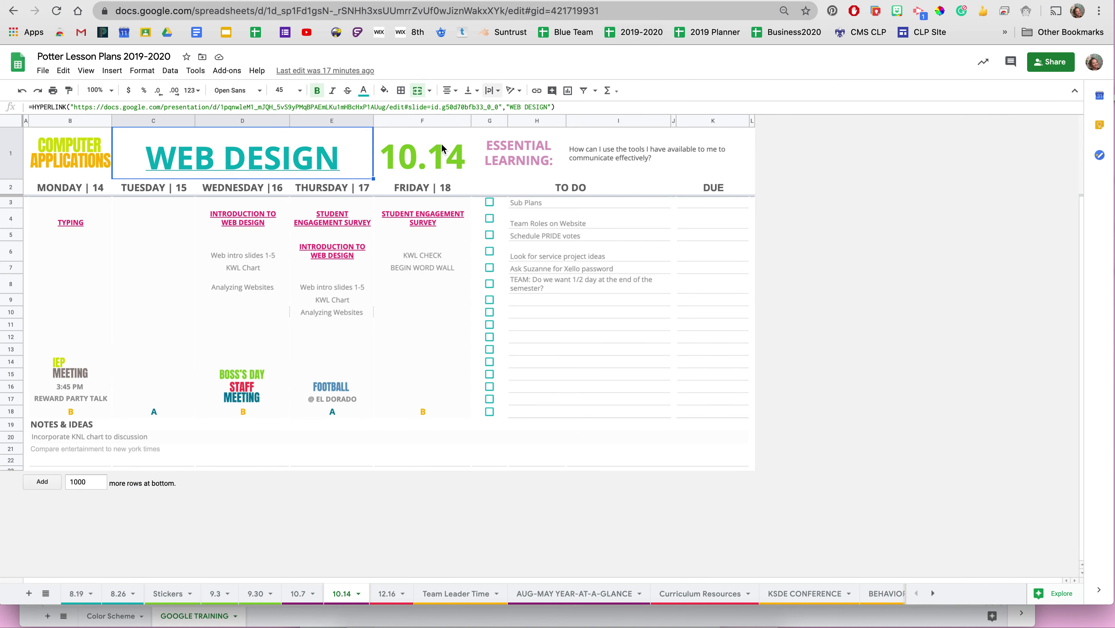
left_click(205, 165)
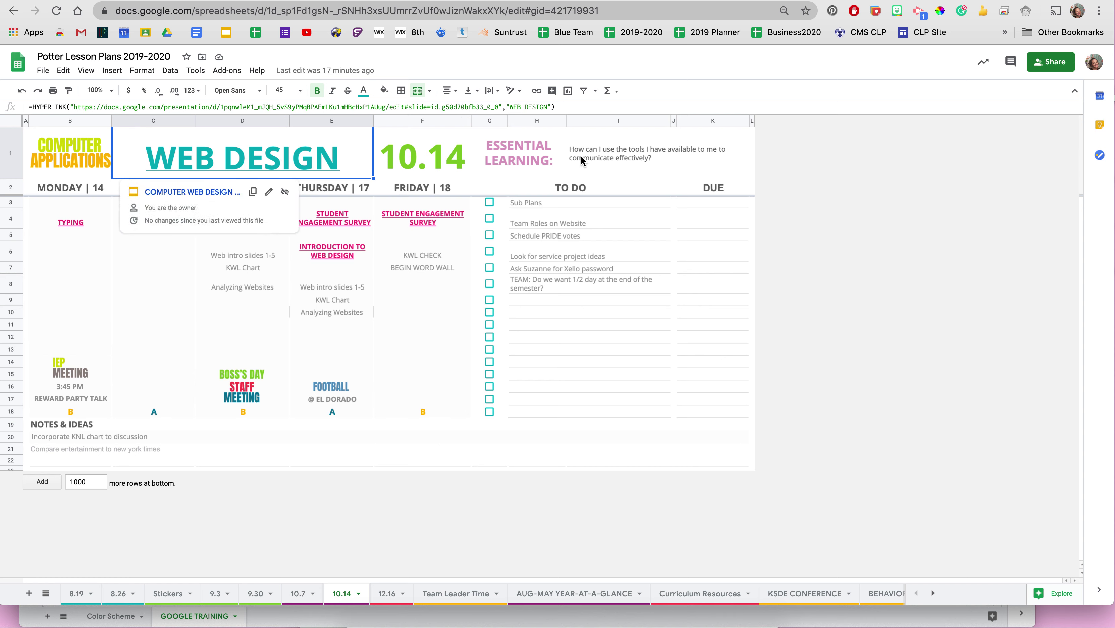
left_click(459, 351)
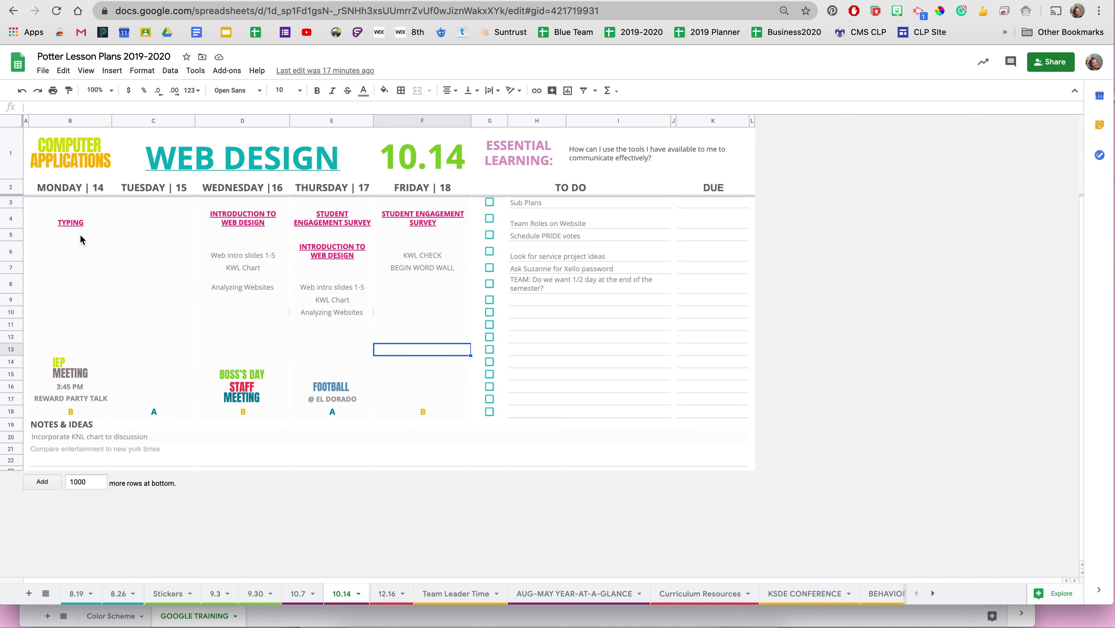
- Open the Timers presentation linked from Monday's TYPING entry and return to the 10.14 lesson plan
left_click(73, 224)
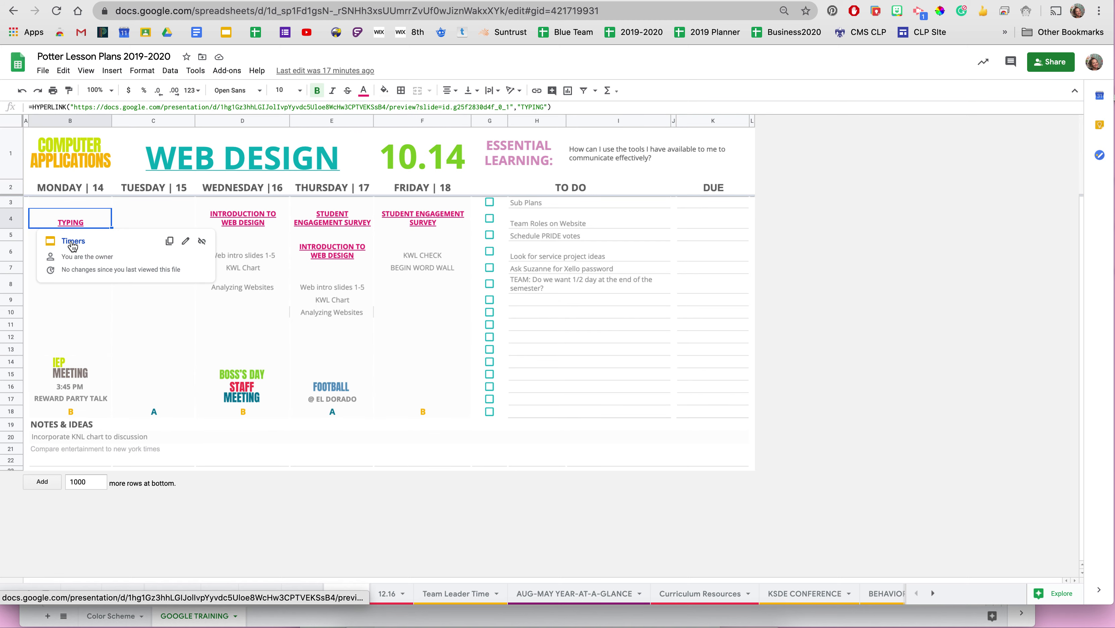
left_click(70, 240)
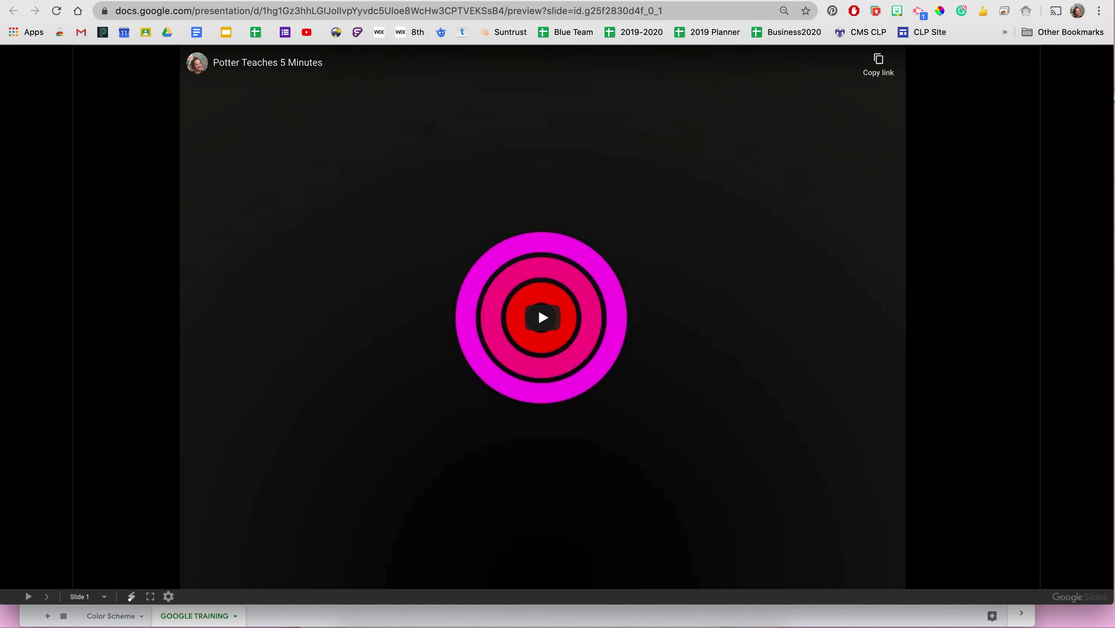
left_click(746, 1)
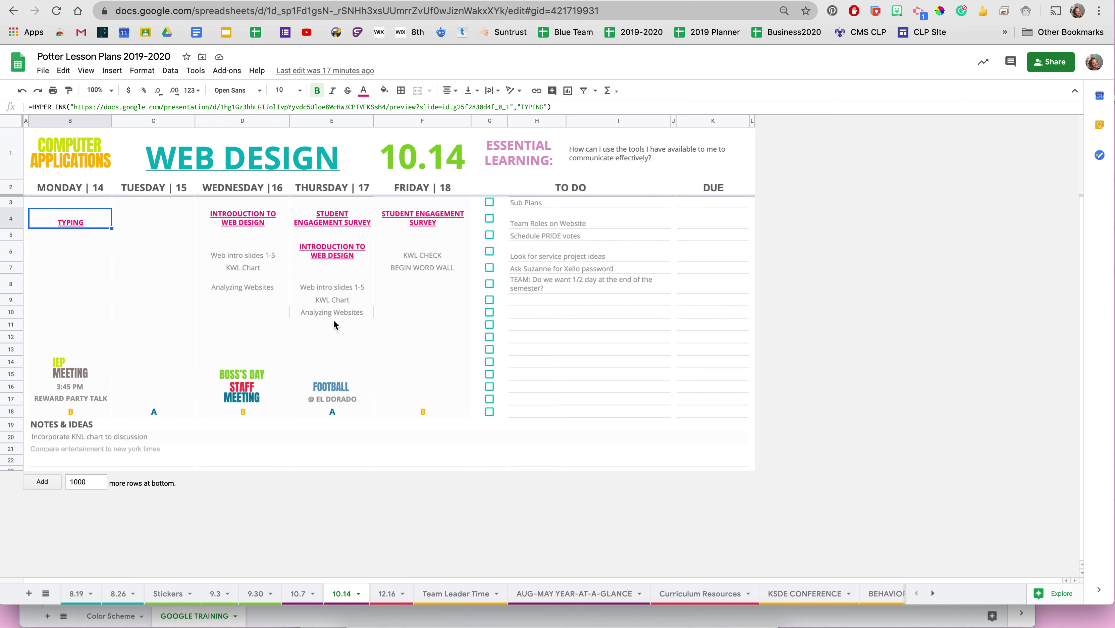
- Open the slides linked from Wednesday's INTRODUCTION TO WEB DESIGN entry, look through them, and return to the lesson plan
left_click(250, 222)
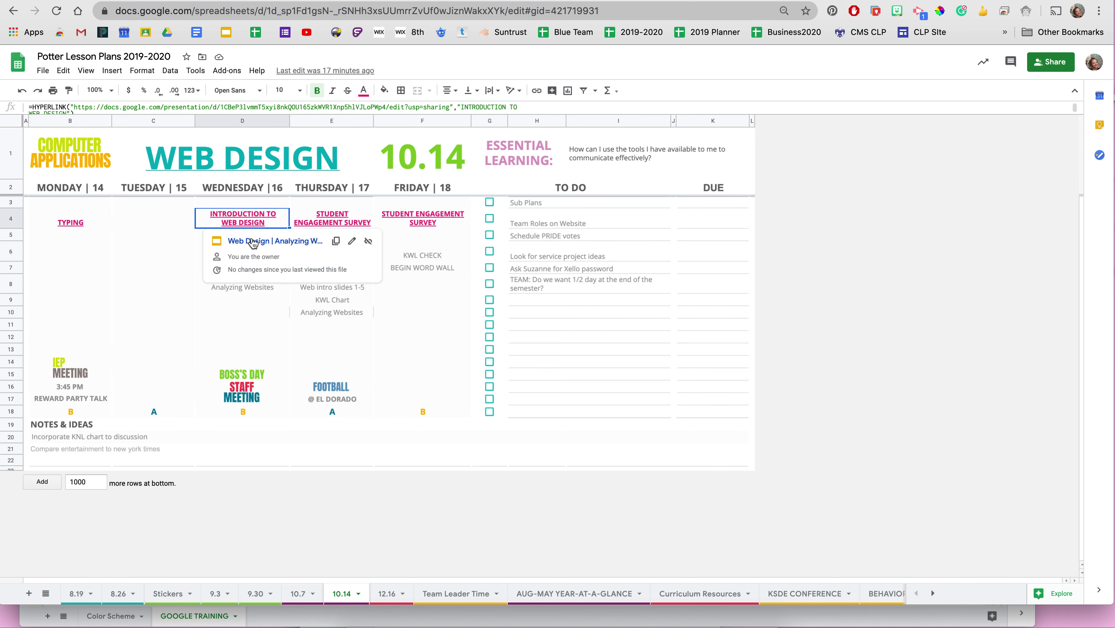
left_click(264, 242)
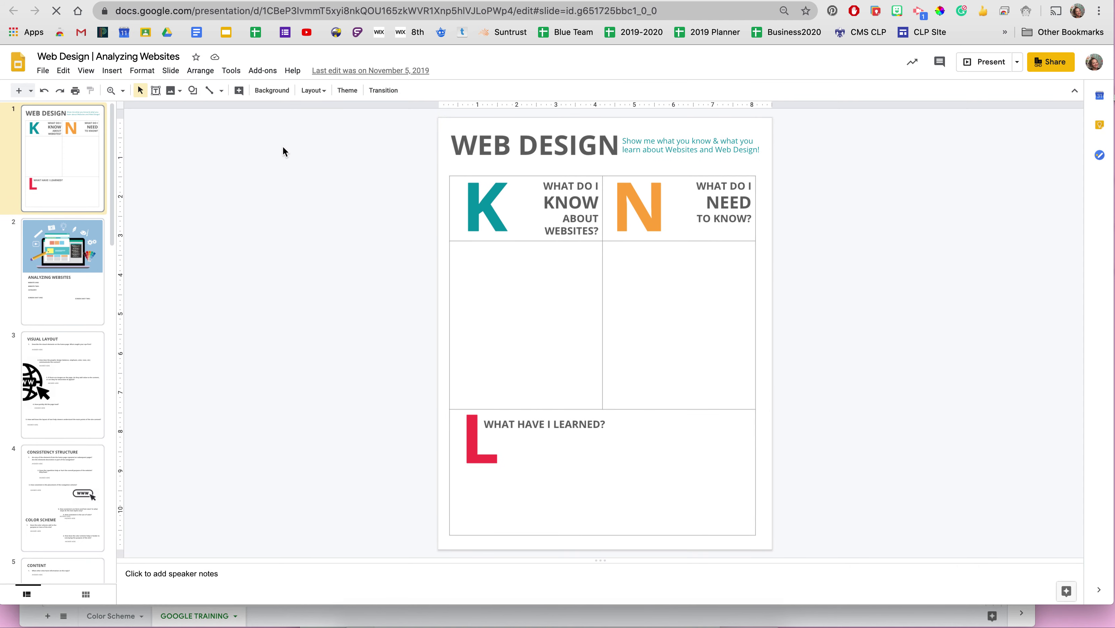
scroll(78, 488, "down", 15)
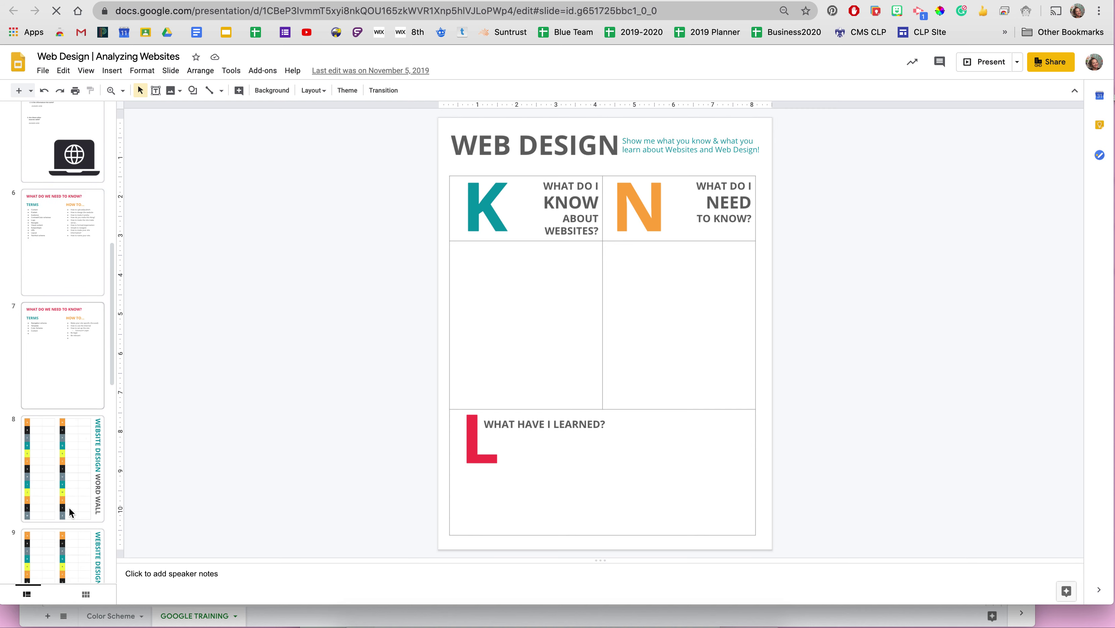
scroll(59, 516, "down", 5)
scroll(55, 522, "up", 20)
left_click(204, 14)
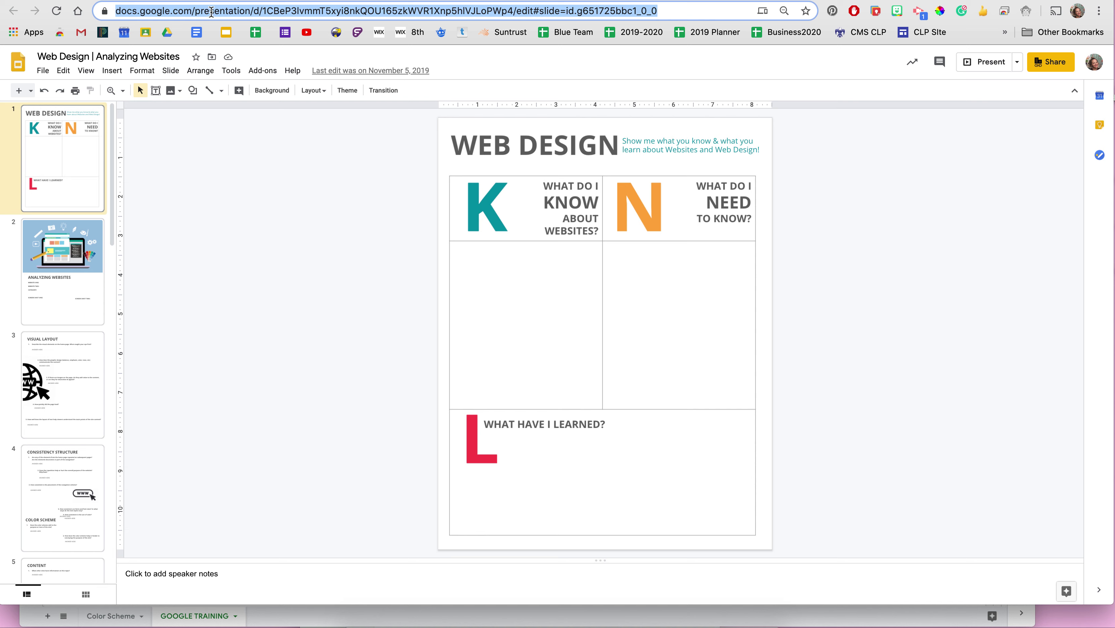
left_click(572, 1)
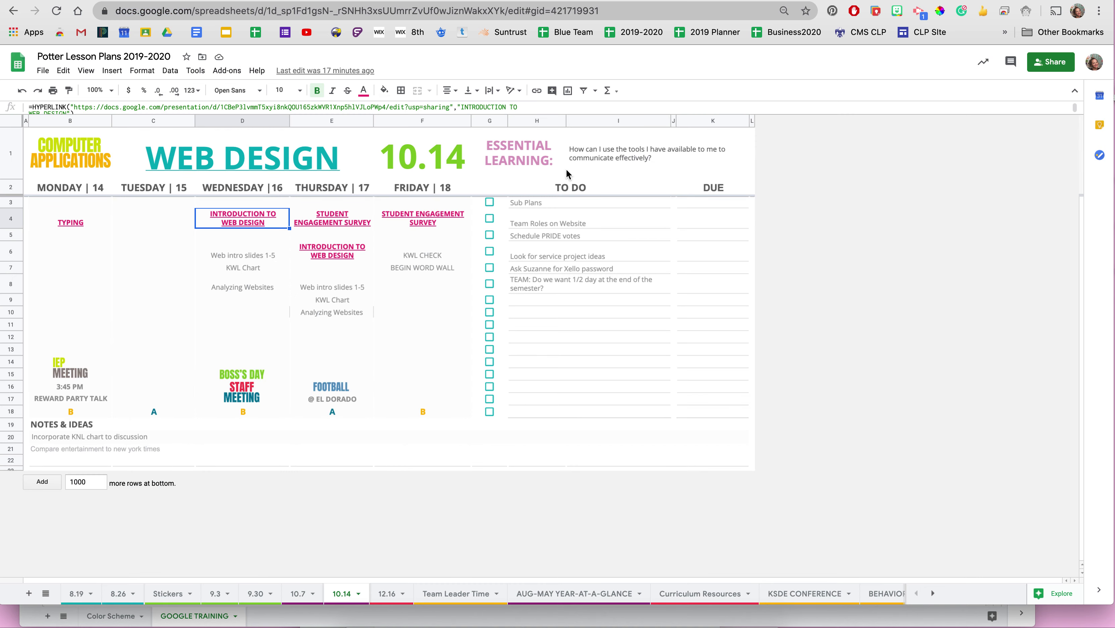
- Open the form linked from Thursday's STUDENT ENGAGEMENT SURVEY entry and return to the 10.14 lesson plan
left_click(330, 223)
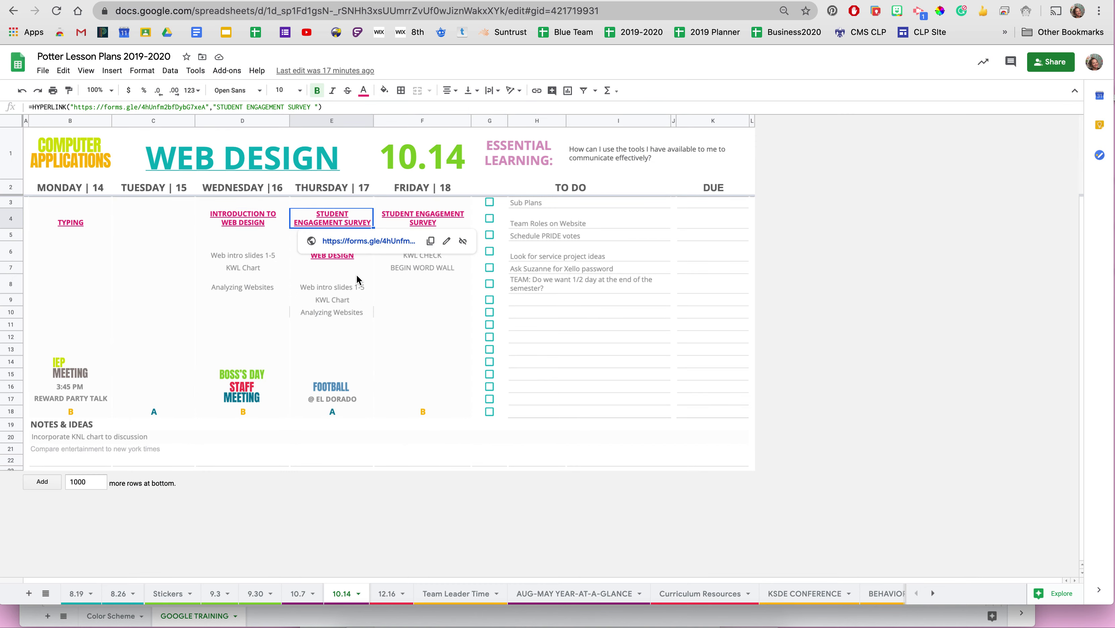
left_click(387, 312)
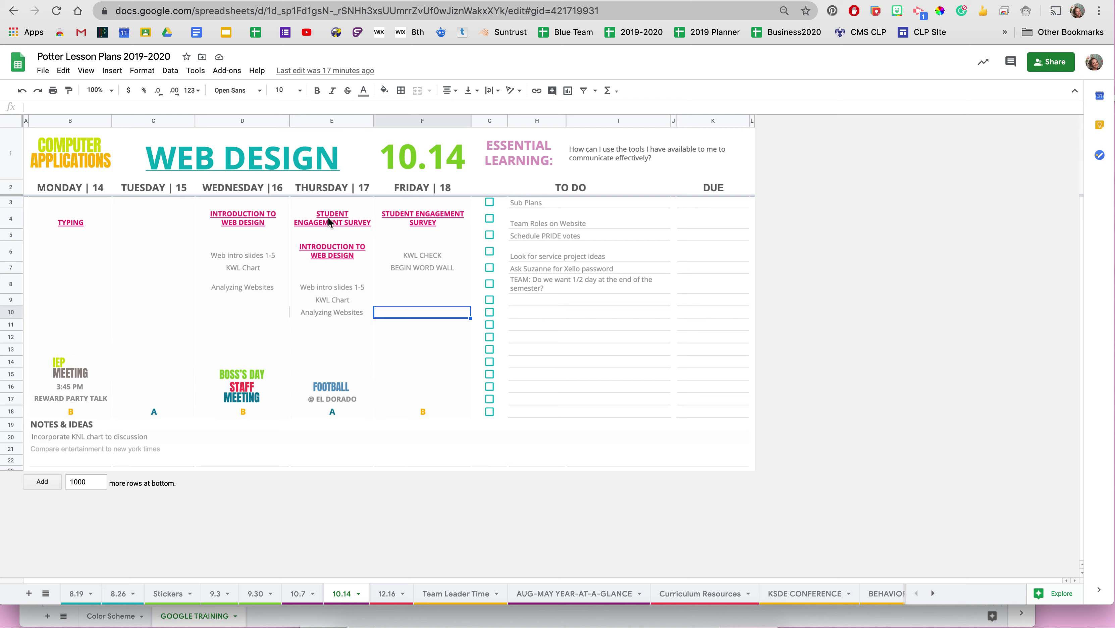
mouse_move(325, 222)
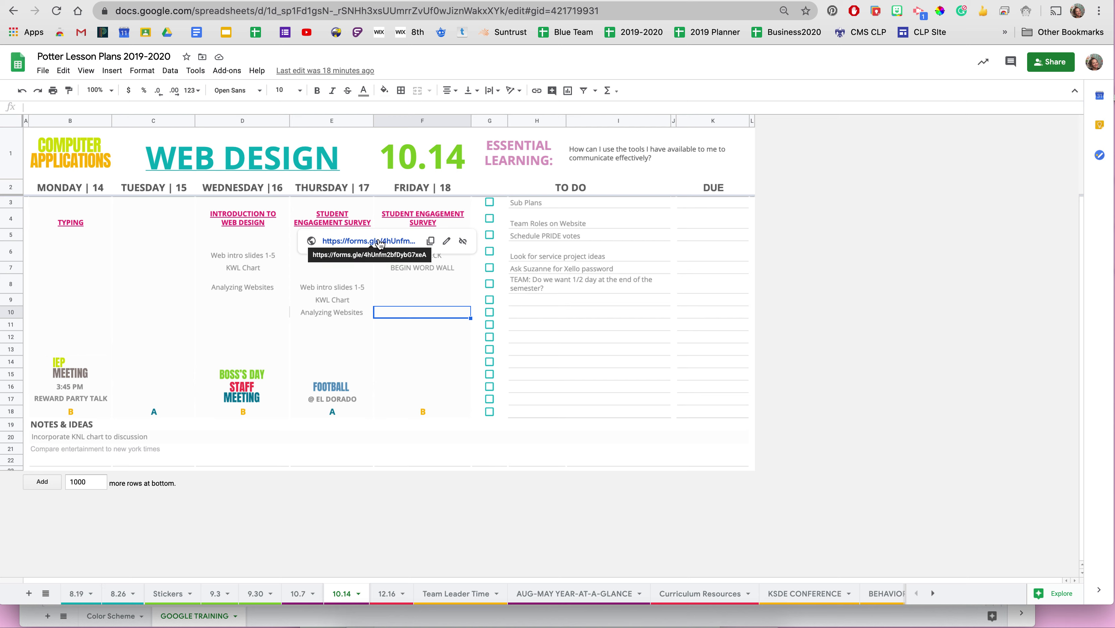
left_click(365, 242)
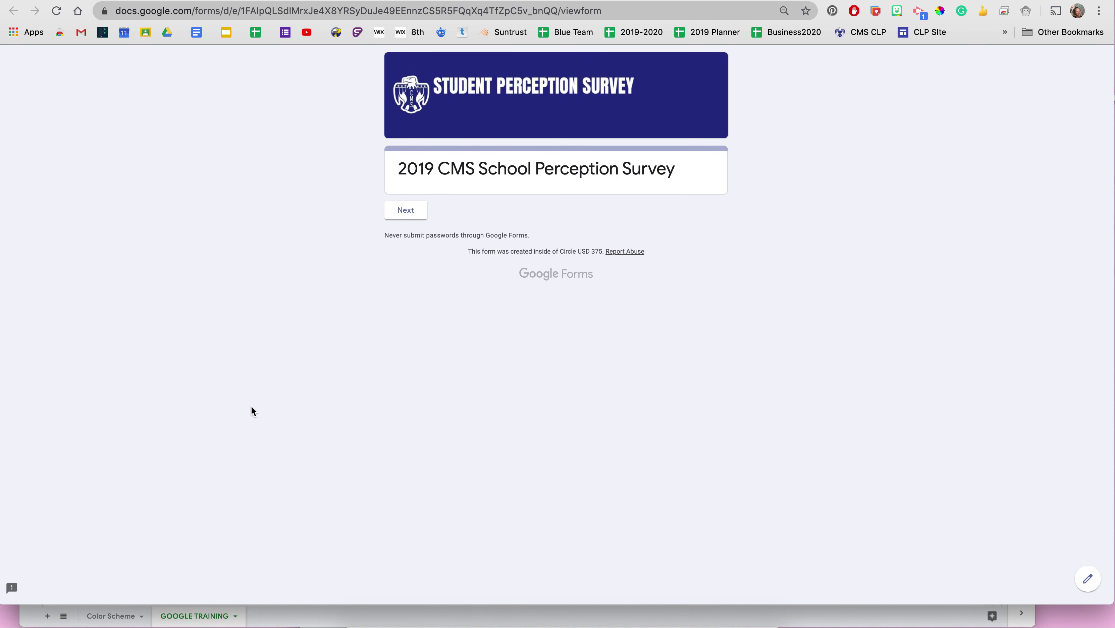
left_click(773, 0)
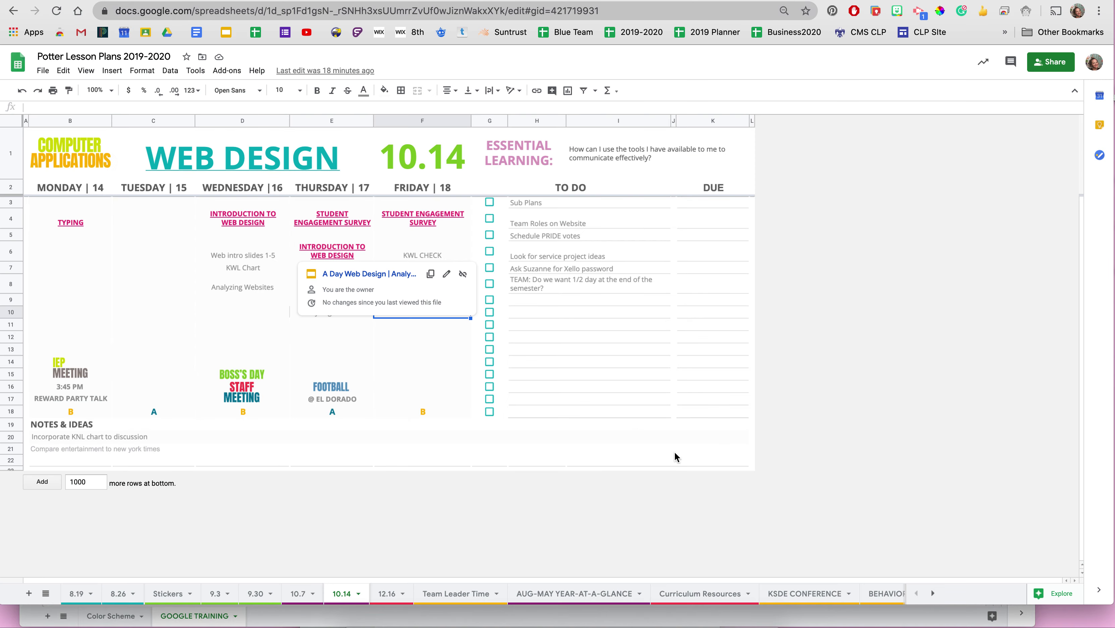
left_click(384, 369)
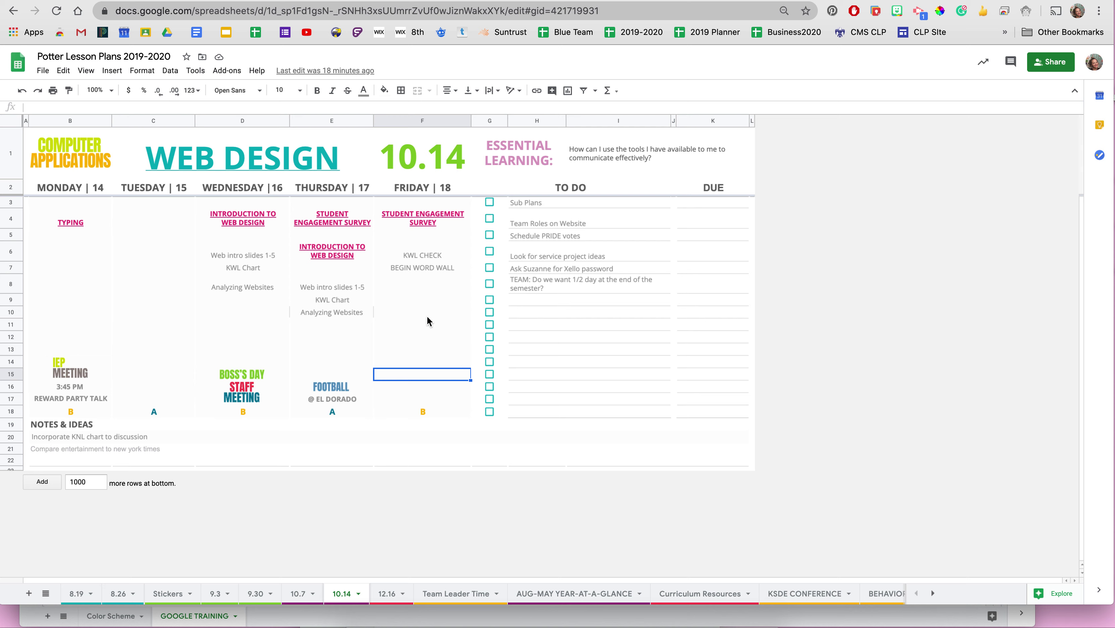
- Check Wednesday's Web intro slides 1-5 entry and open the 12.16 weekly sheet
left_click(237, 257)
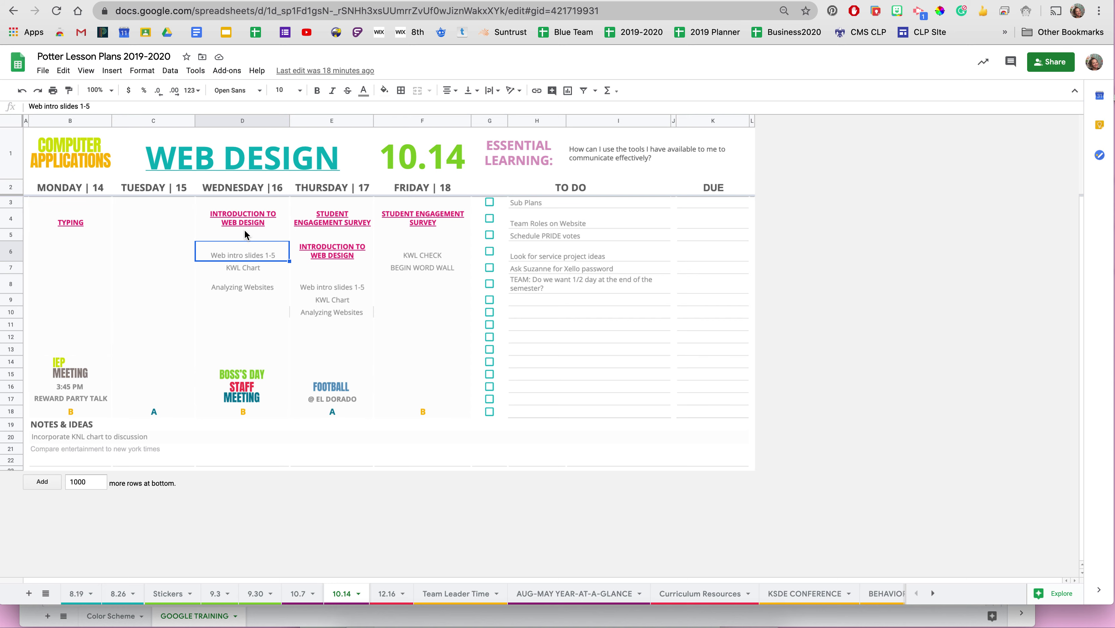
left_click(387, 593)
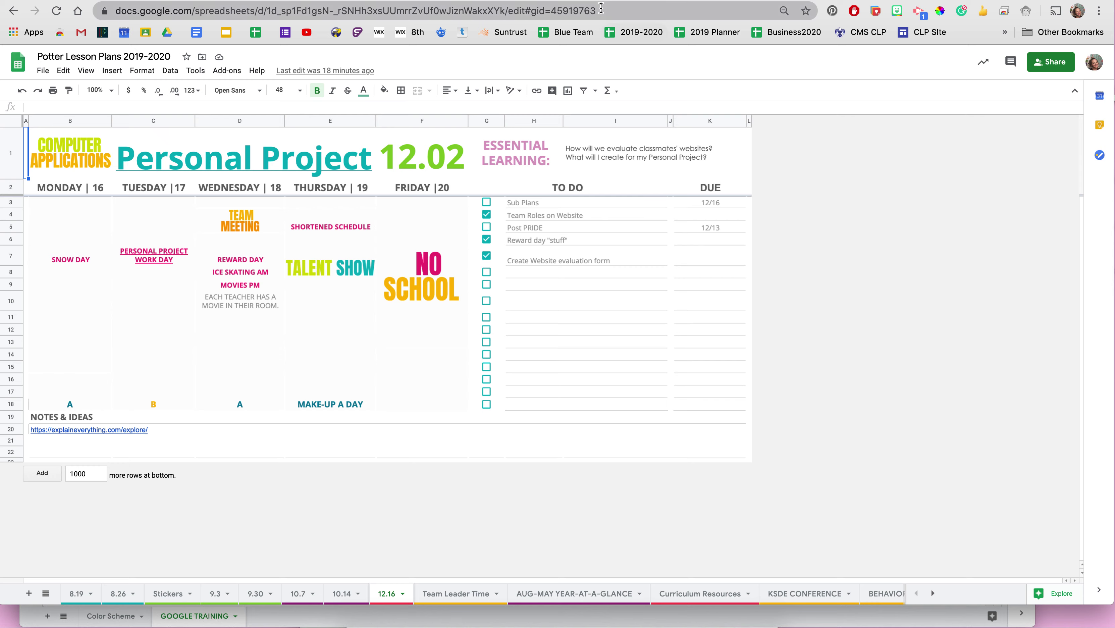
- Switch to the Business Essentials 2020 spreadsheet and examine Monday's TYPING and TypingClub links and the Wednesday–Thursday Business Identity block
key("ctrl+Tab")
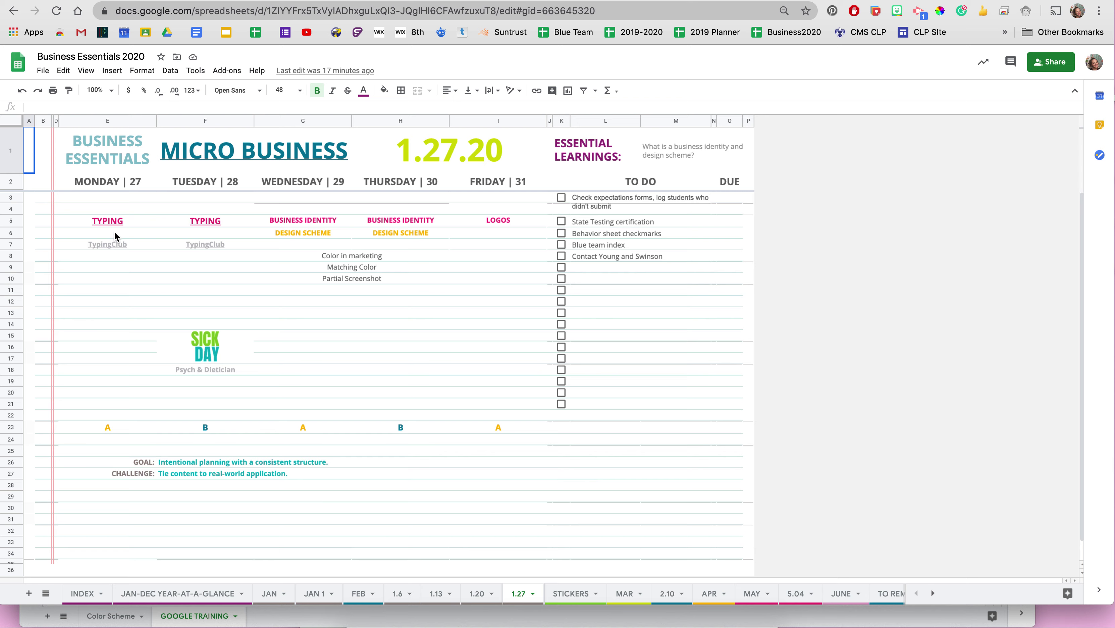
left_click(111, 220)
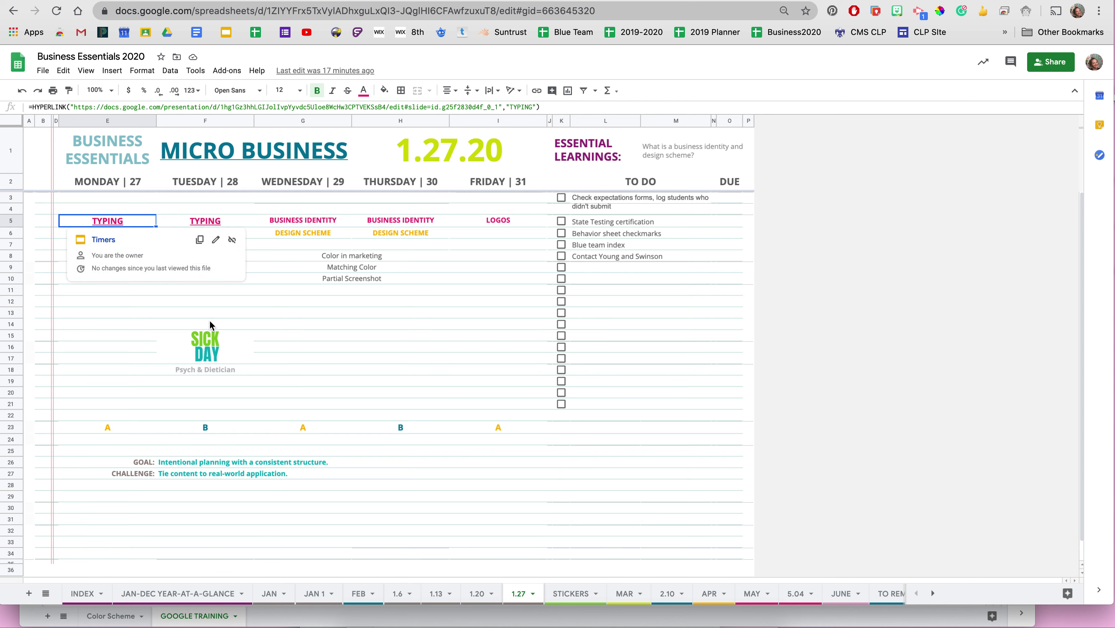
left_click(263, 312)
left_click(123, 245)
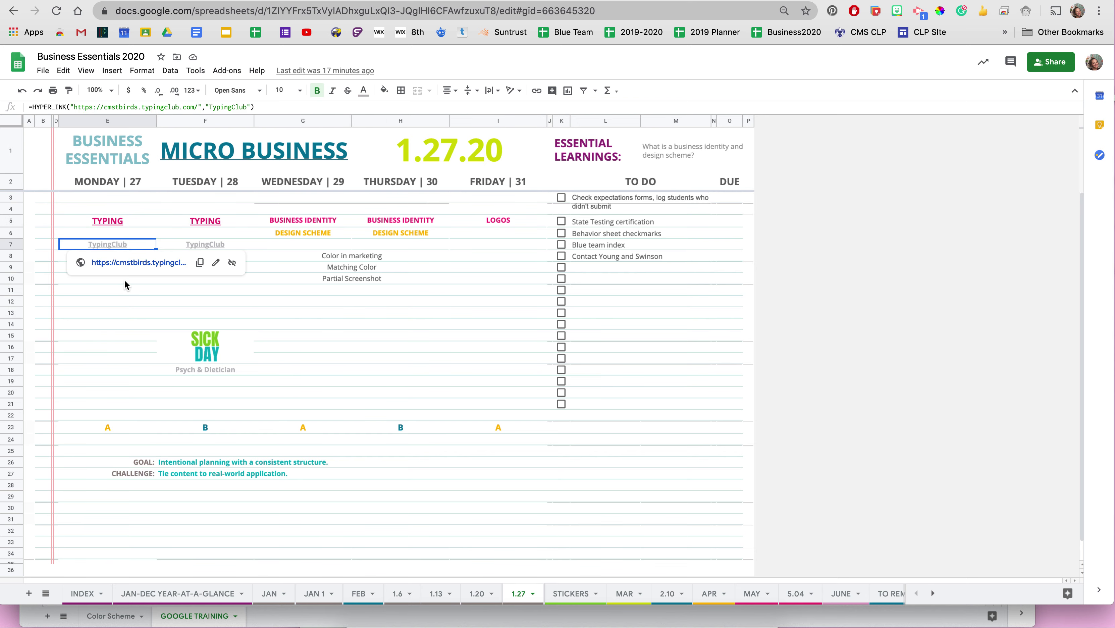
left_click(294, 210)
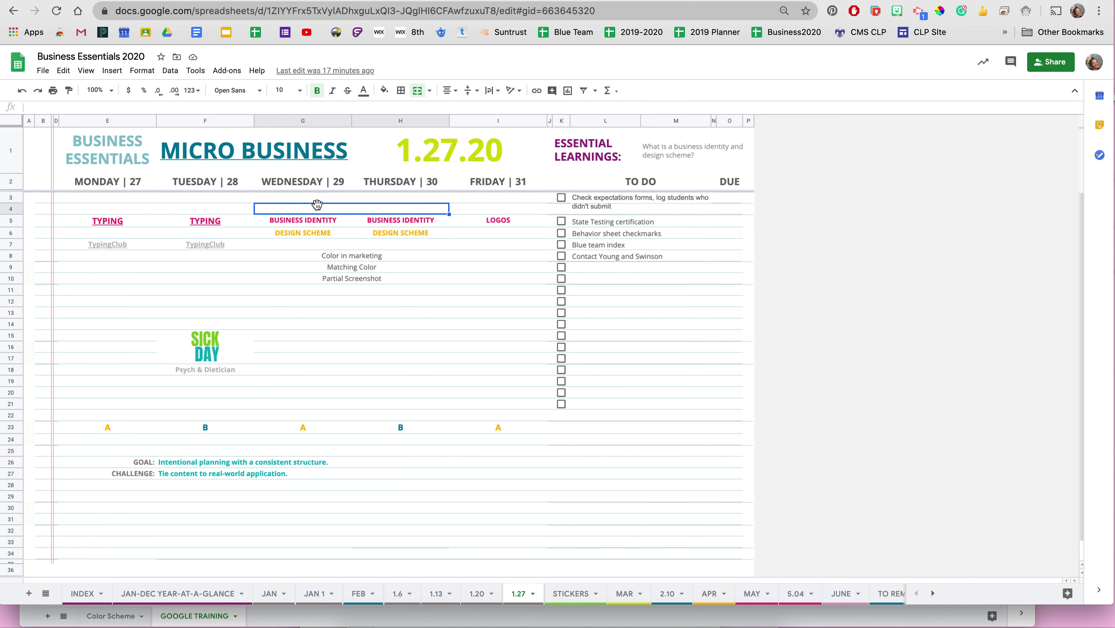
left_click_drag(297, 271, 368, 290)
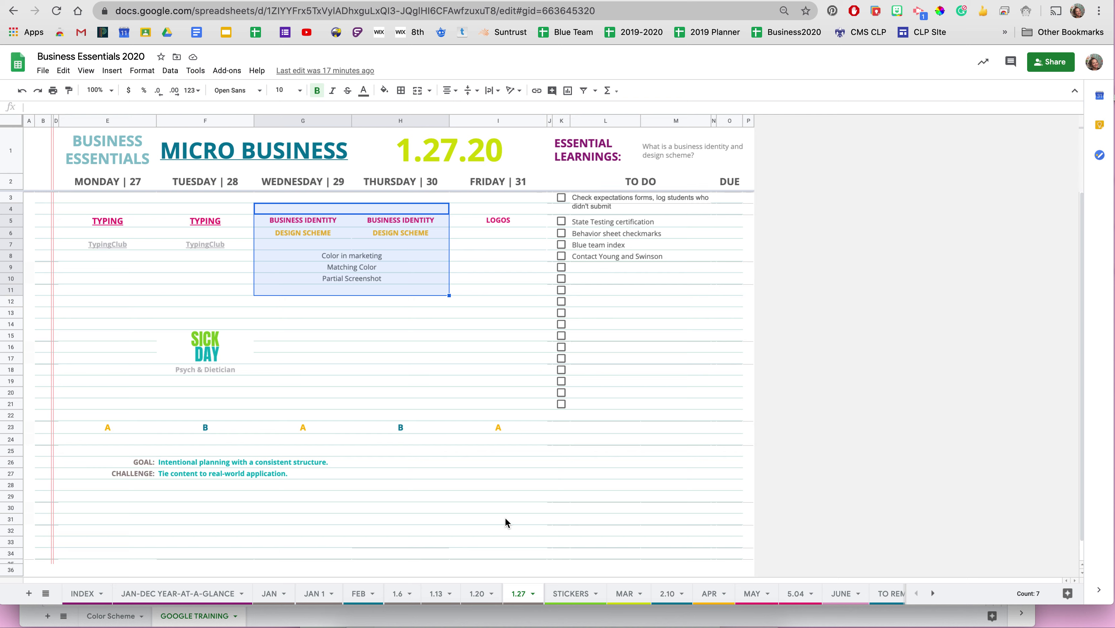
left_click(458, 507)
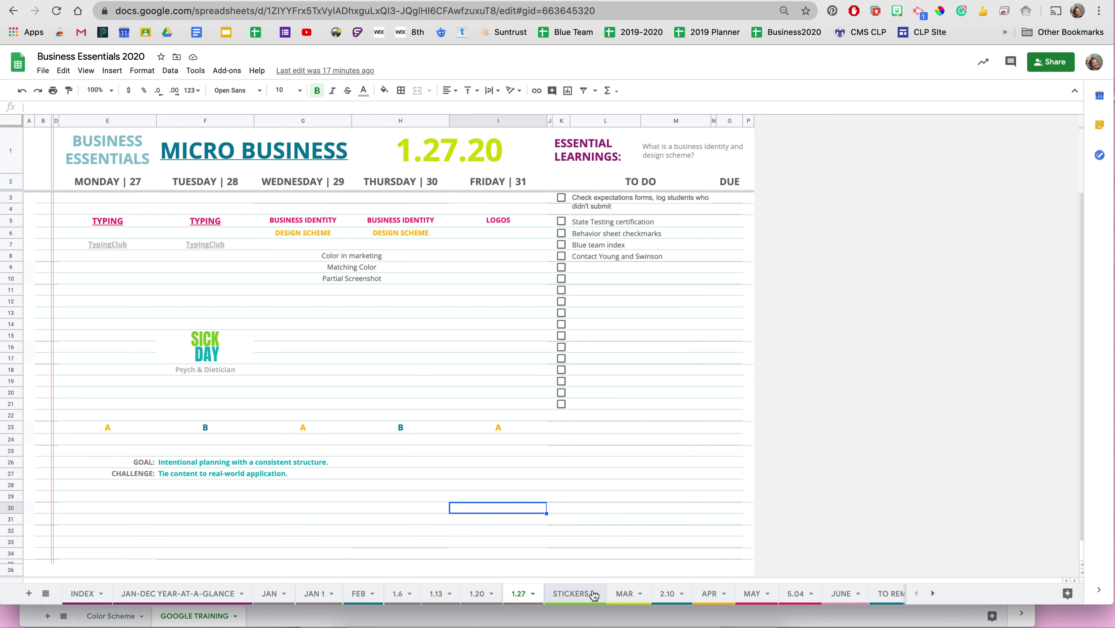
- Hide the 1.6 weekly sheet in the Business Essentials 2020 planner after viewing the earlier January weeks
left_click(402, 595)
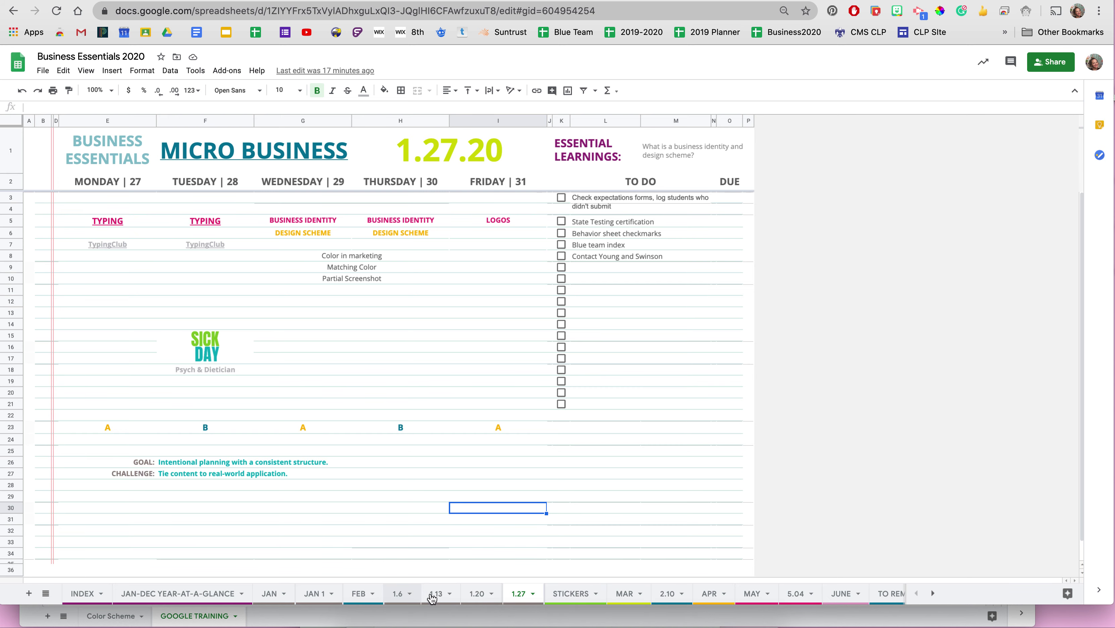
left_click(435, 595)
left_click(397, 594)
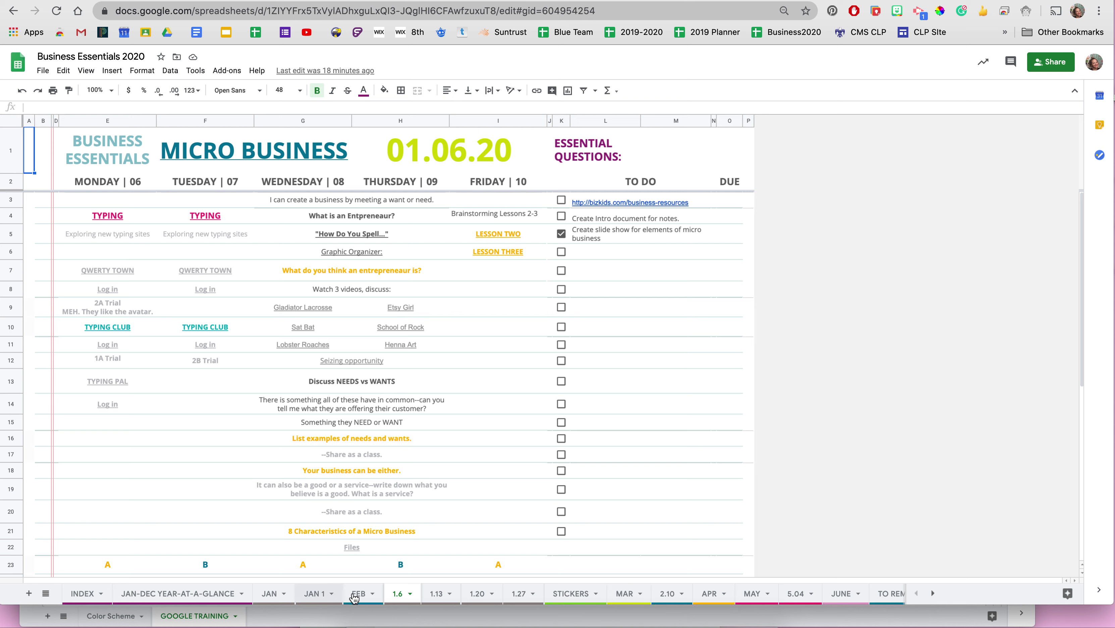
right_click(398, 595)
left_click(405, 508)
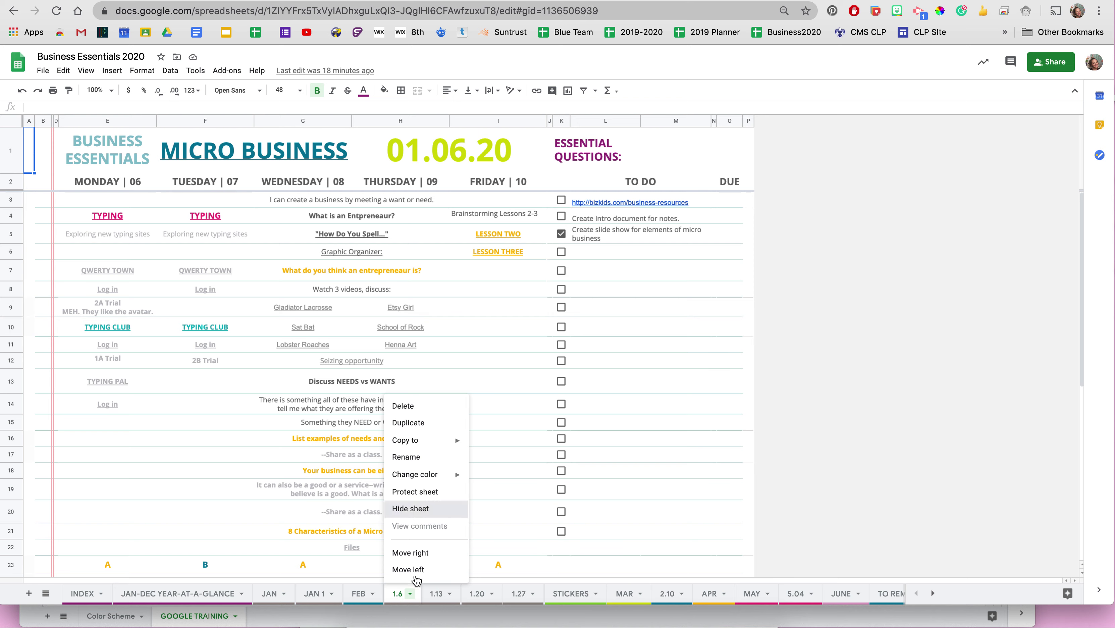
- Hide the 1.13 weekly sheet in the Business Essentials 2020 planner
right_click(400, 594)
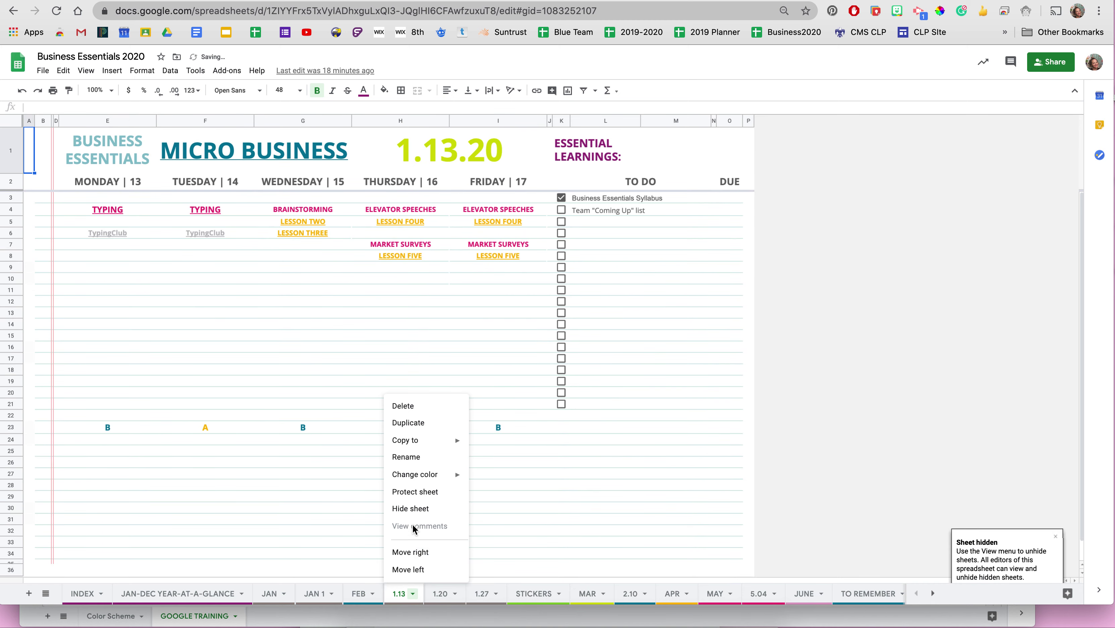
left_click(411, 509)
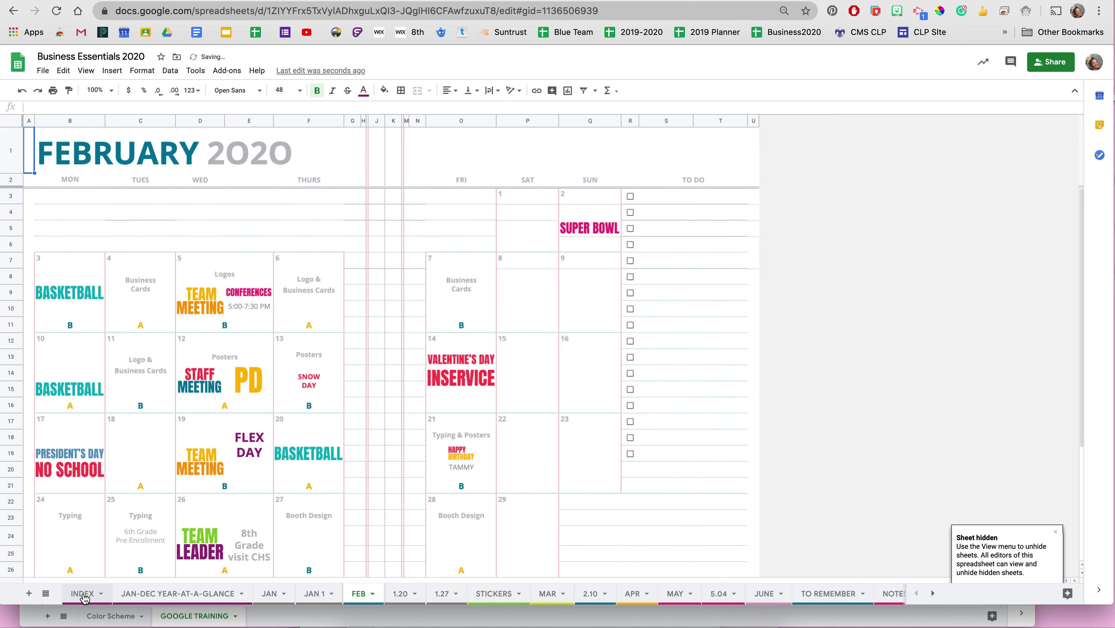
- Follow the WEBSITES link on the INDEX sheet, unhide its linked sheet, and select the first empty cell under WEBSITE
left_click(84, 594)
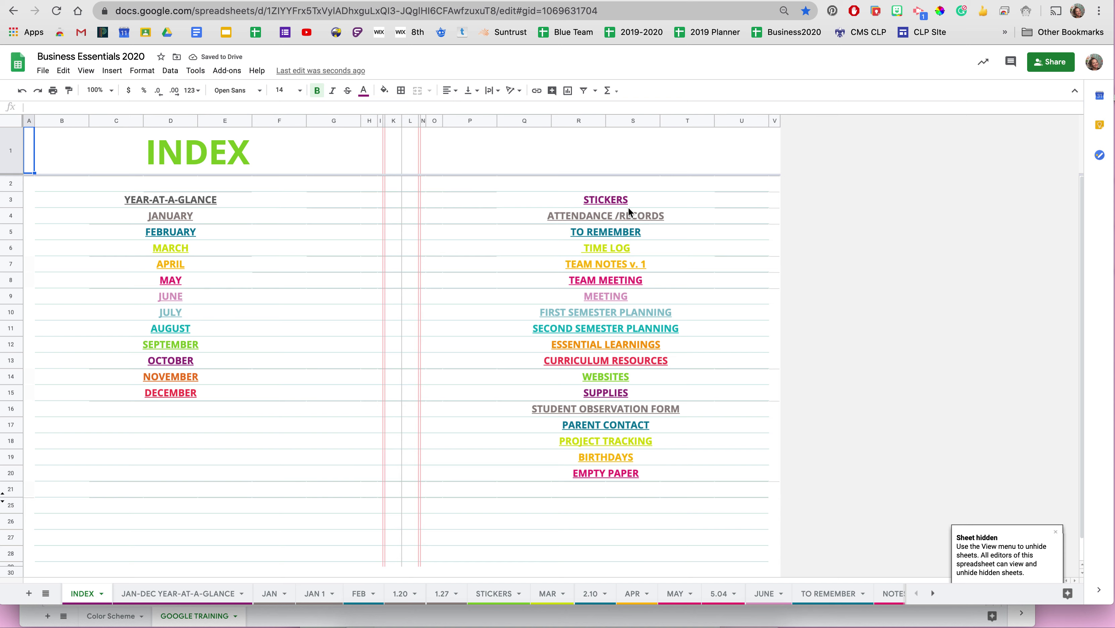
left_click(608, 377)
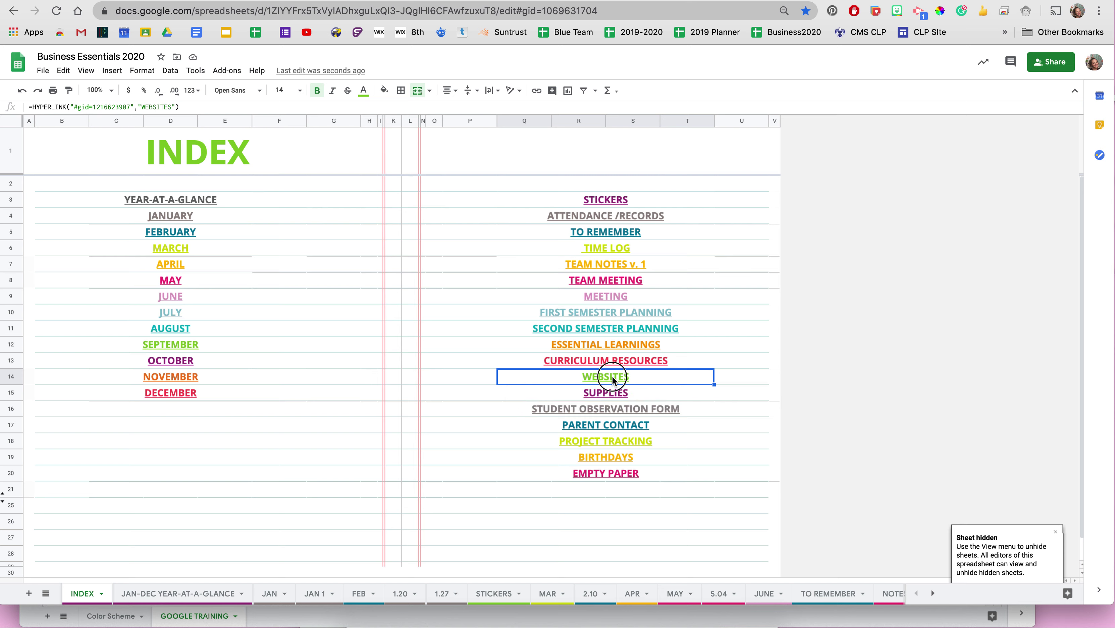
mouse_move(607, 377)
left_click(579, 396)
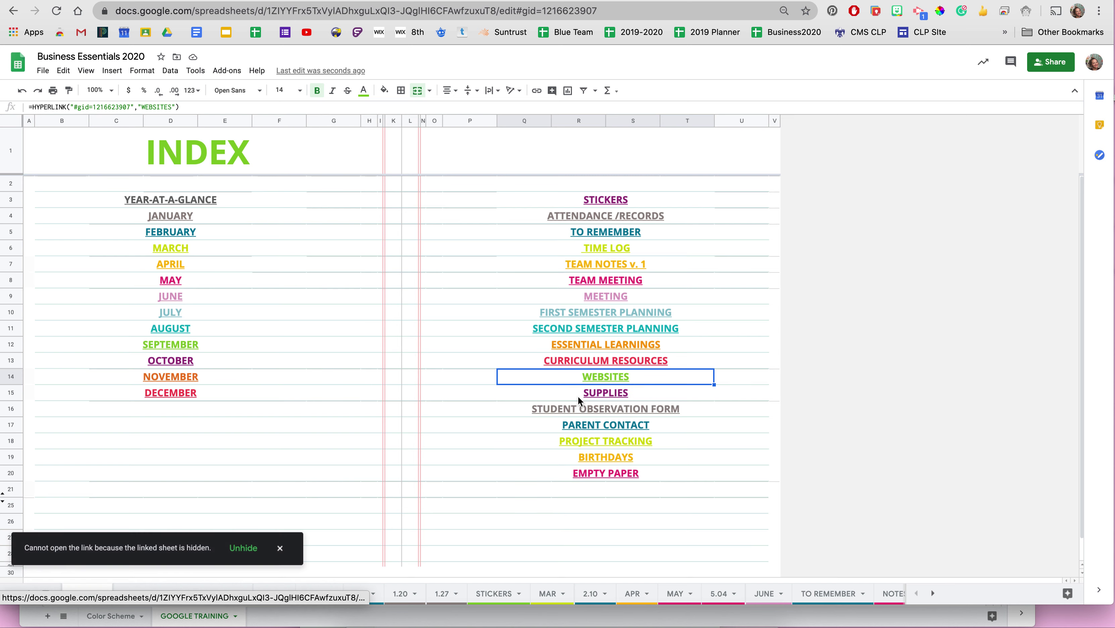
left_click(251, 552)
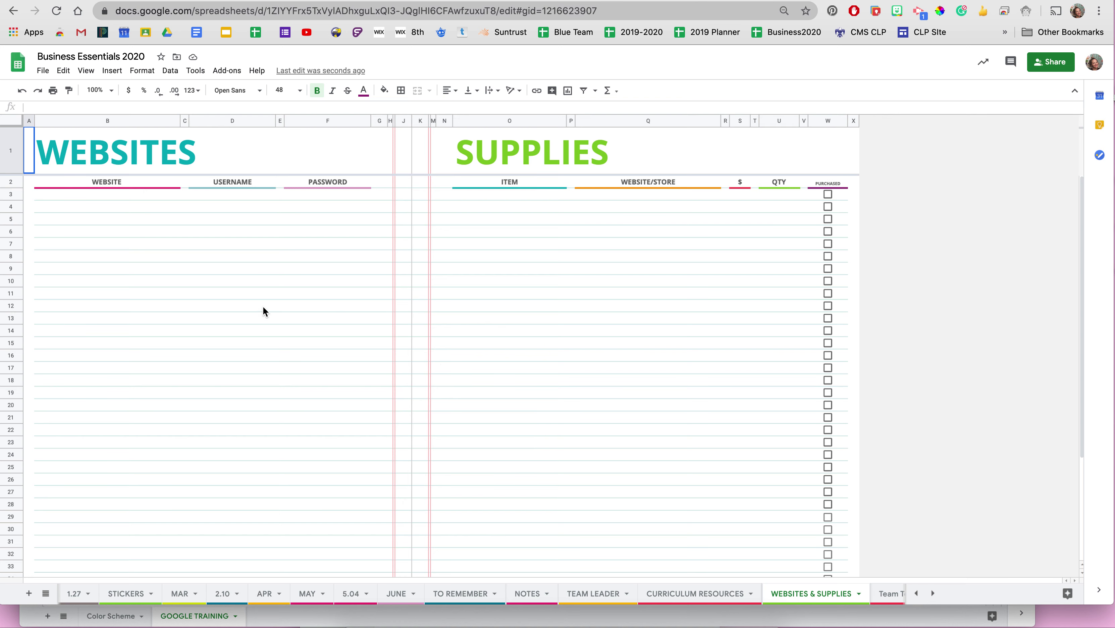
left_click(80, 193)
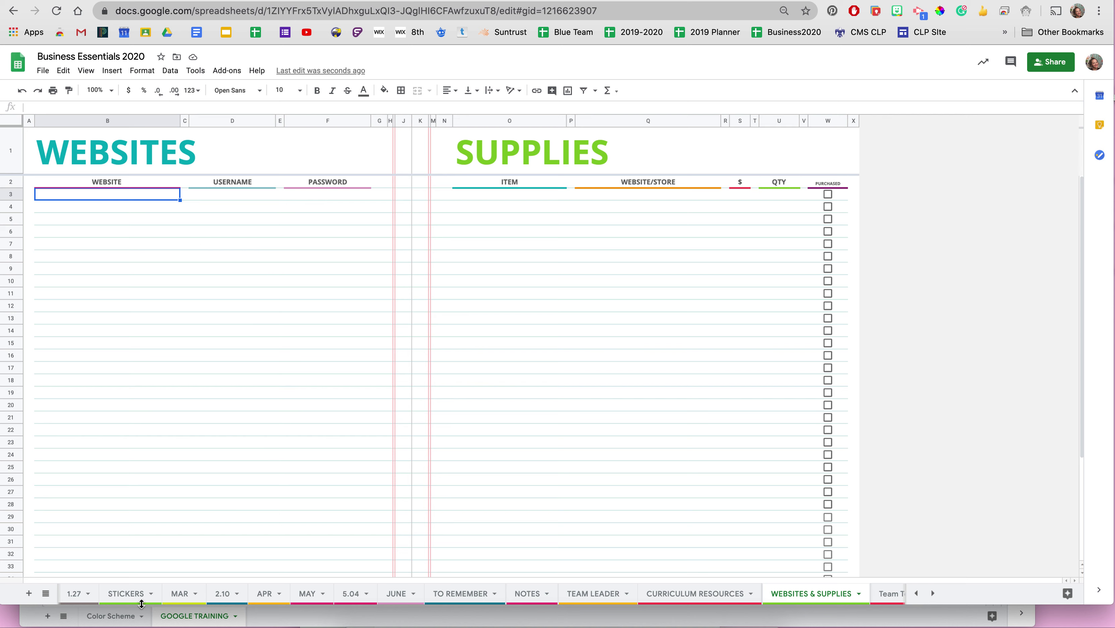
- Unhide the PARENT CONTACT sheet from the list of all sheets
left_click(46, 593)
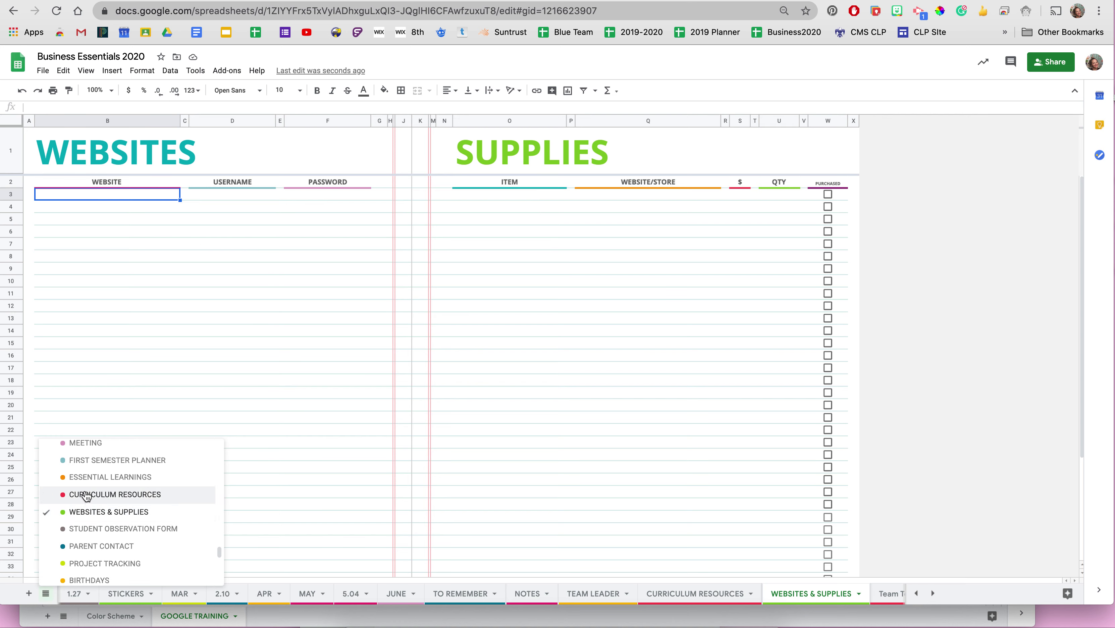
left_click(92, 546)
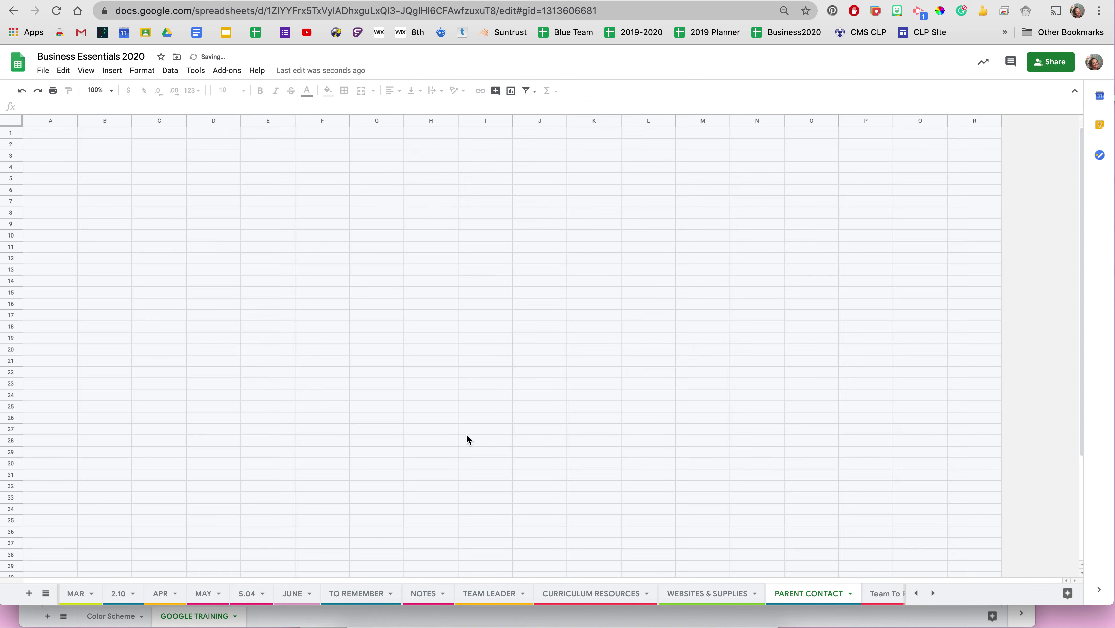
- Hide the WEBSITES & SUPPLIES sheet and the PARENT CONTACT sheet
right_click(710, 594)
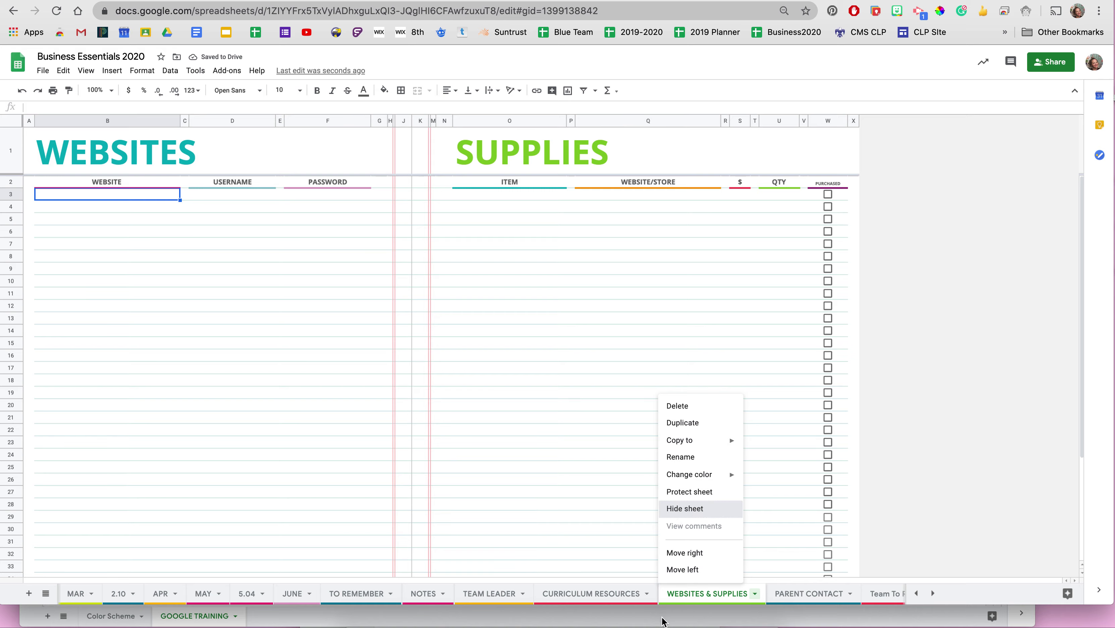
left_click(686, 508)
right_click(753, 594)
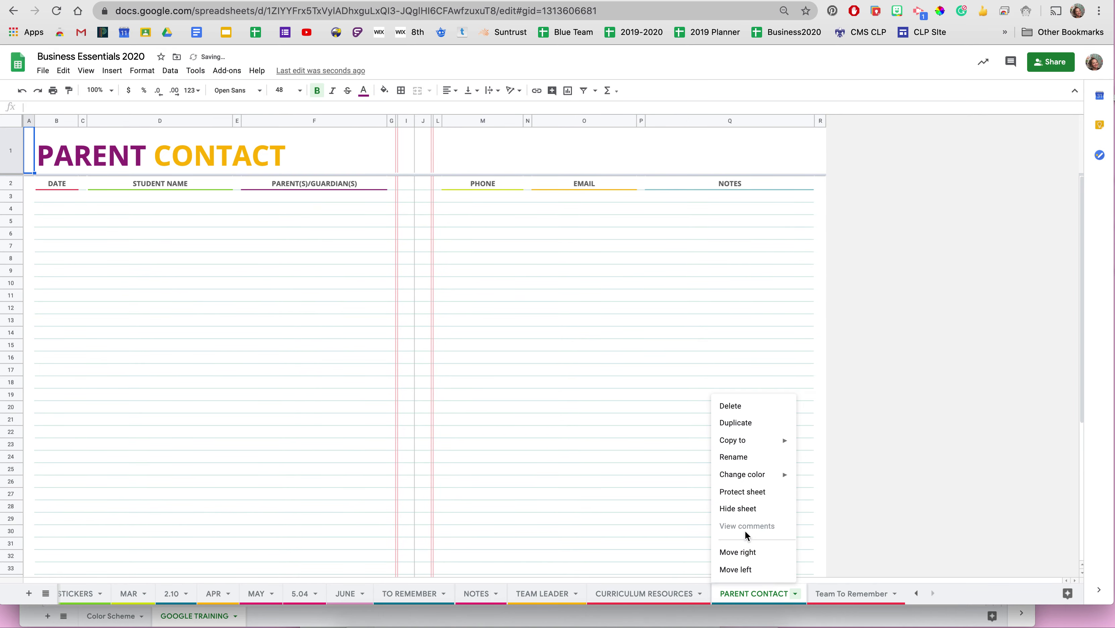
left_click(747, 510)
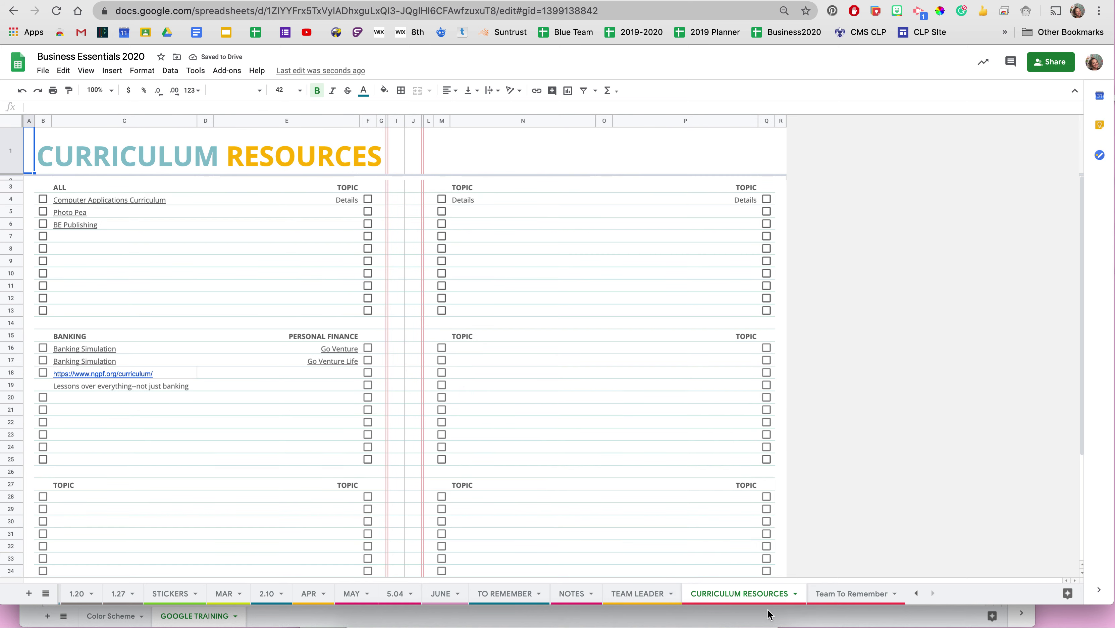
- View the Team To Remember sheet and the 5.04 weekly sheet, and check the earlier sheets in the planner
left_click(852, 593)
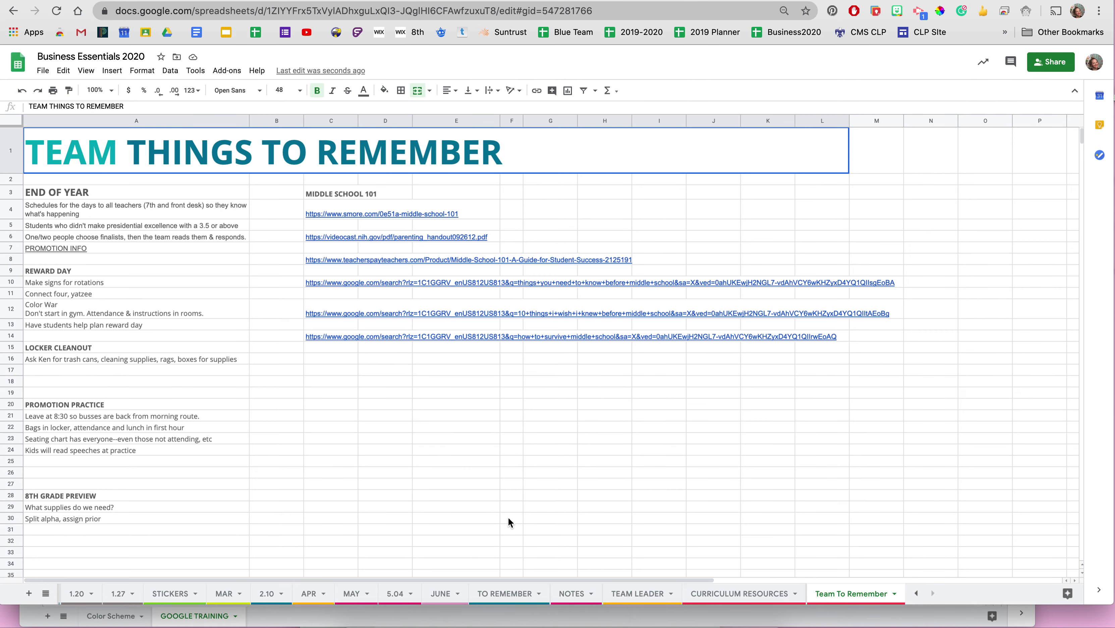
left_click(386, 594)
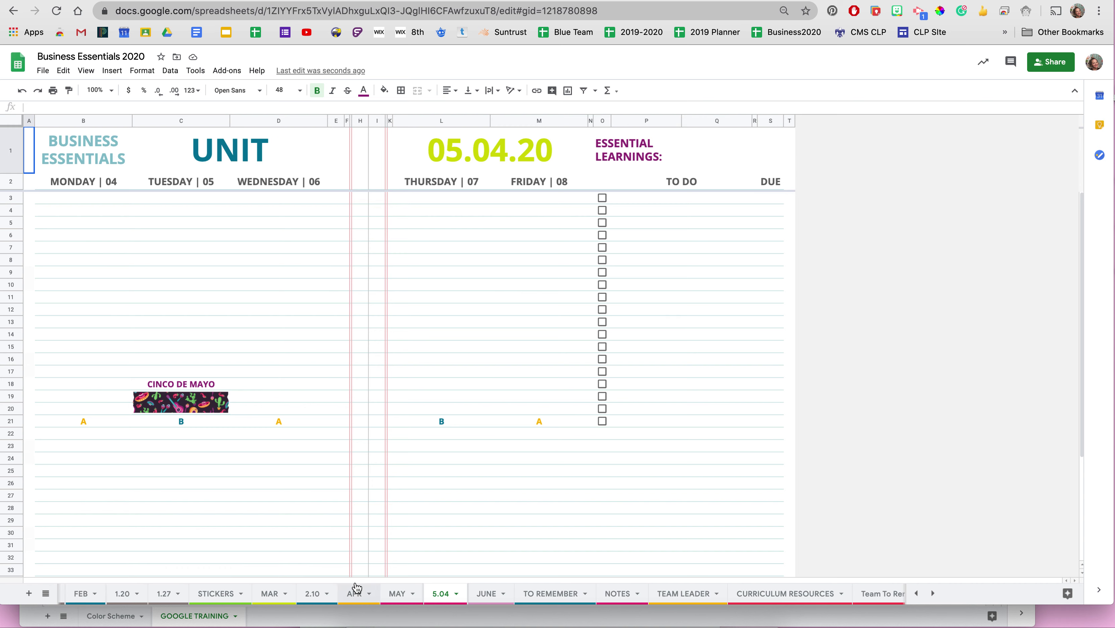
left_click(275, 491)
scroll(468, 600, "left", 5)
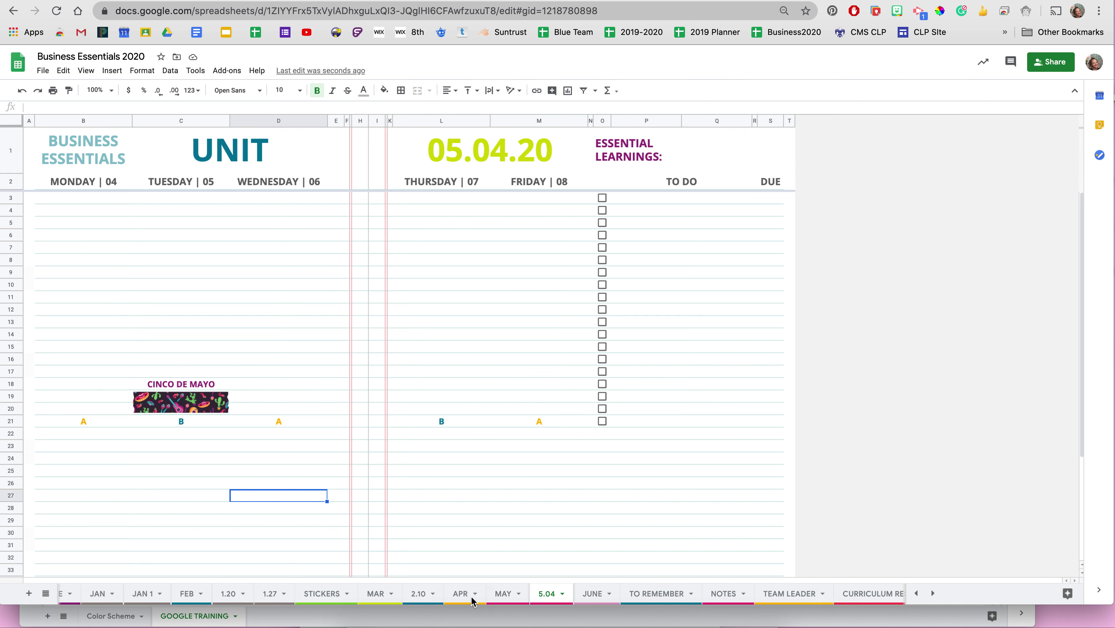